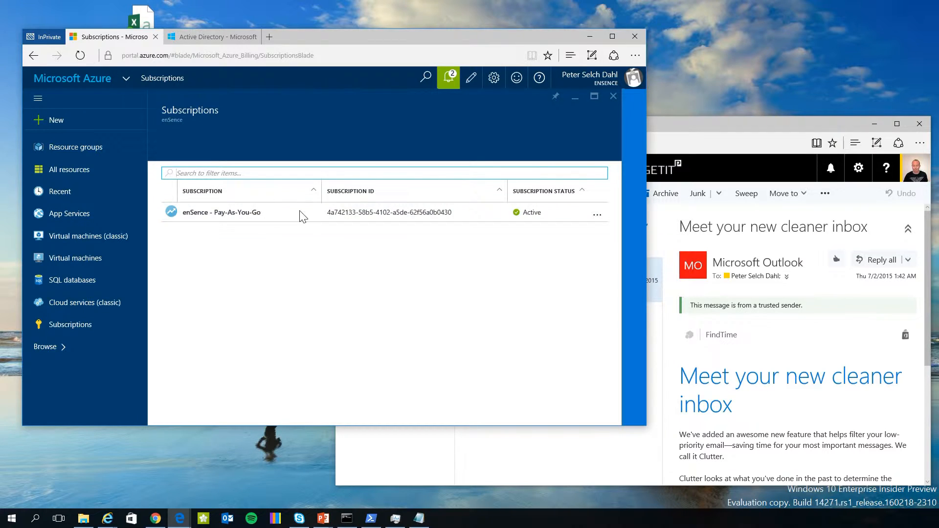
# Open the enSence - Pay-As-You-Go subscription details, then bring the Outlook mailbox window forward.
pyautogui.click(248, 215)
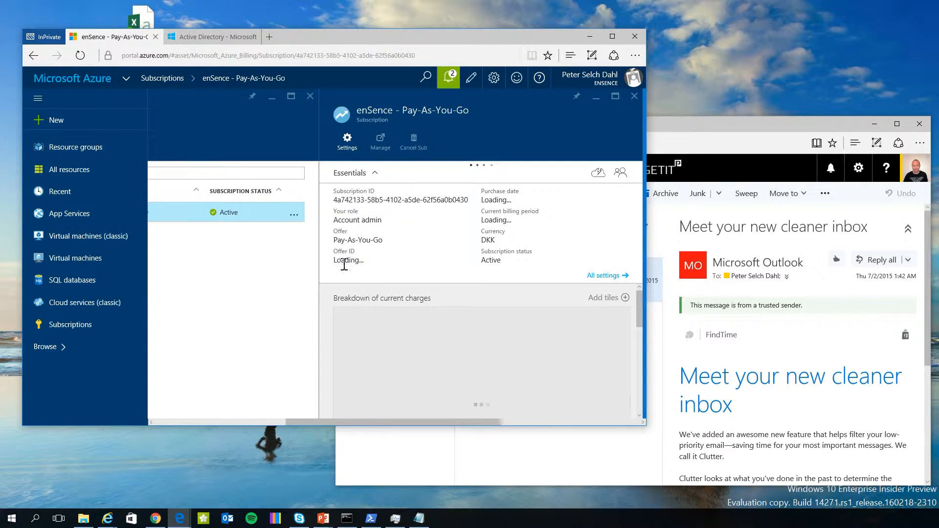
pyautogui.click(212, 268)
pyautogui.moveTo(526, 264); pyautogui.dragTo(101, 261)
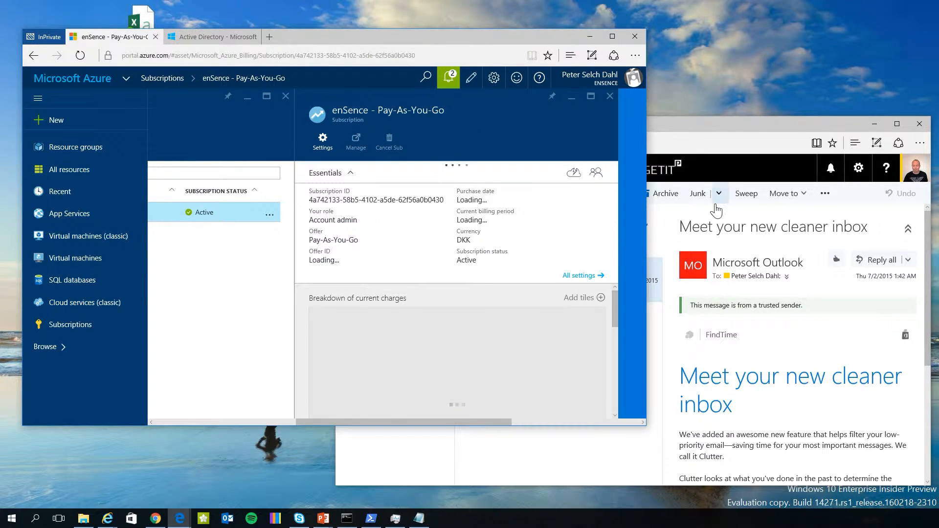
pyautogui.click(741, 124)
pyautogui.moveTo(741, 124); pyautogui.dragTo(631, 80)
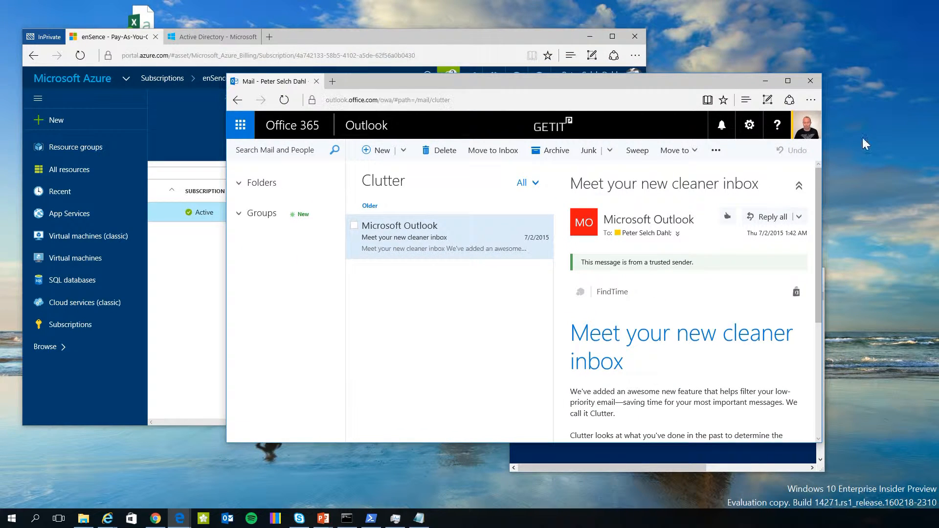
pyautogui.click(806, 125)
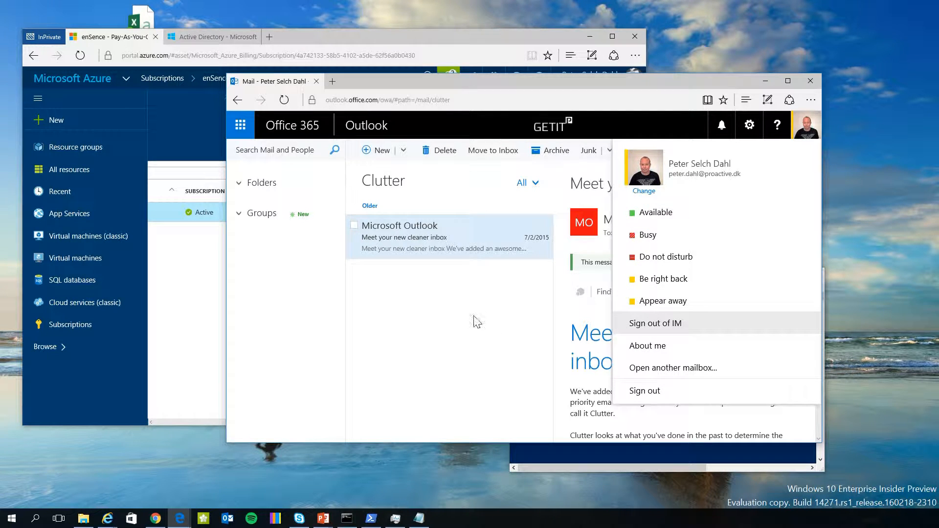
pyautogui.click(429, 304)
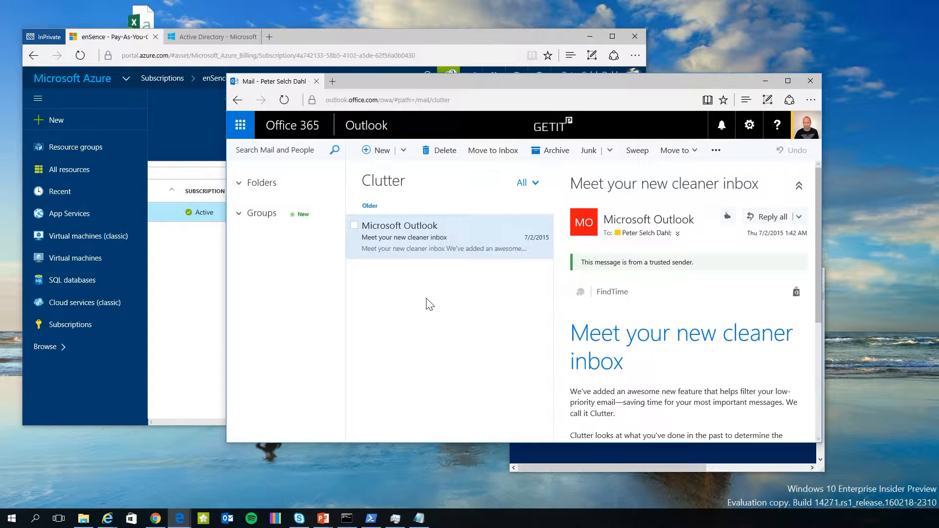
pyautogui.click(806, 126)
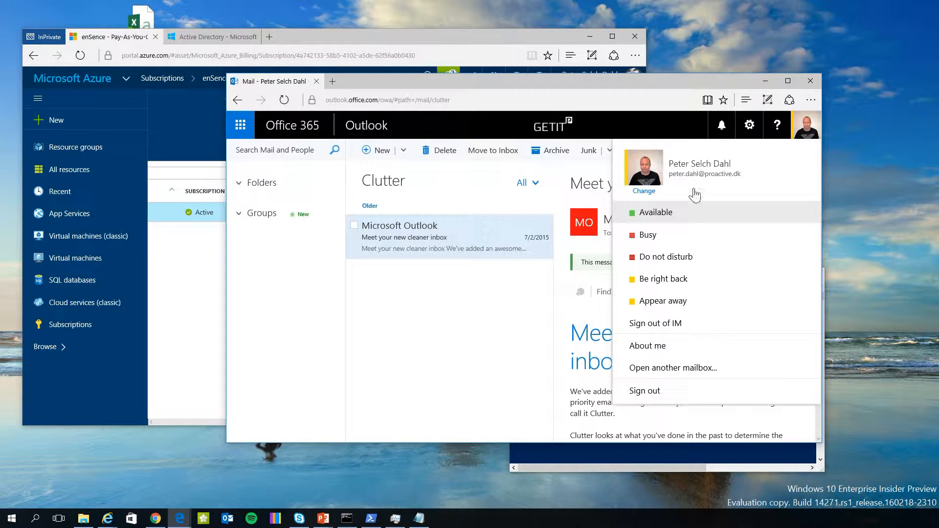
pyautogui.moveTo(596, 77); pyautogui.dragTo(713, 125)
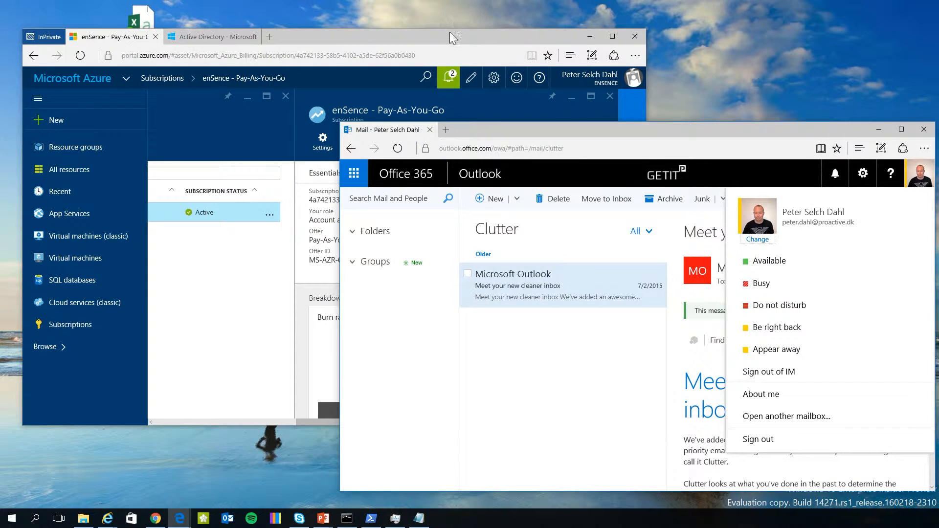
pyautogui.click(450, 32)
pyautogui.moveTo(267, 262)
pyautogui.mouseDown()
pyautogui.moveTo(320, 266)
pyautogui.moveTo(263, 258)
pyautogui.mouseUp()
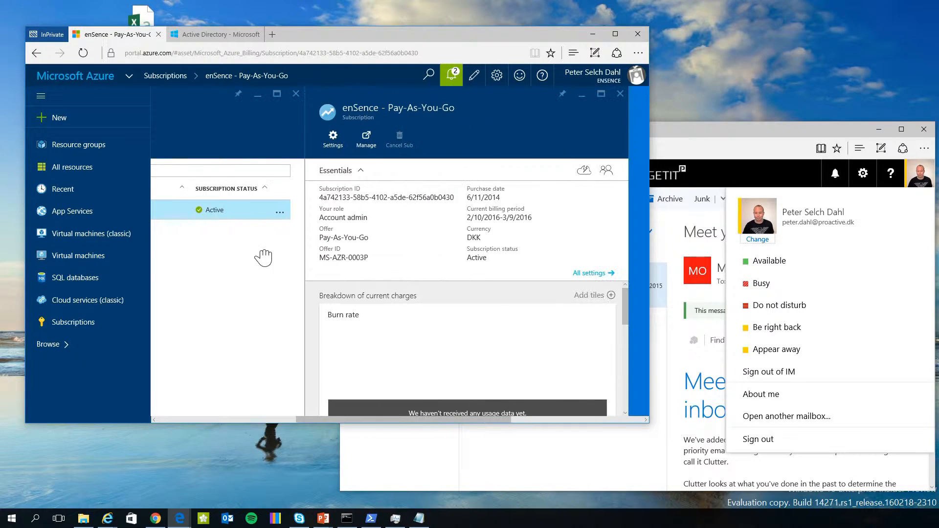
# Close the subscription blades and open the enSence directory's GROUPS page in the classic portal.
pyautogui.click(619, 94)
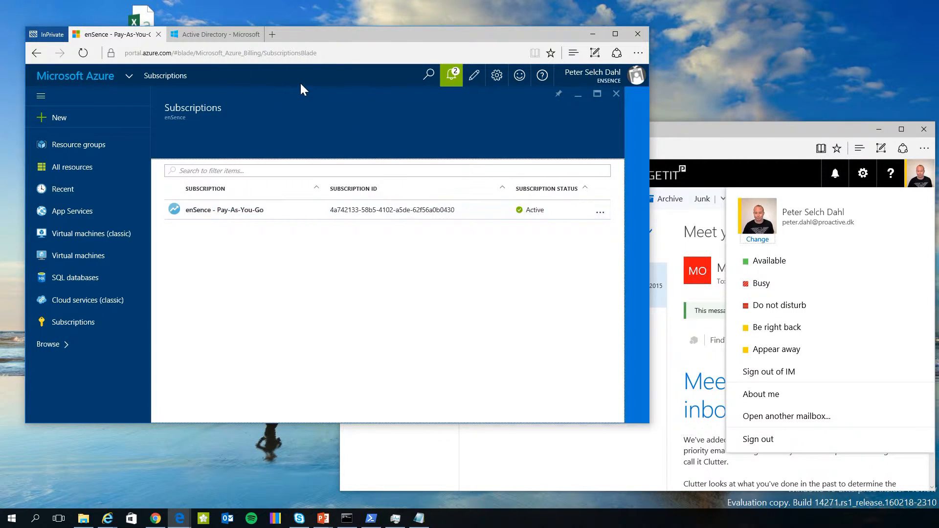
pyautogui.click(616, 93)
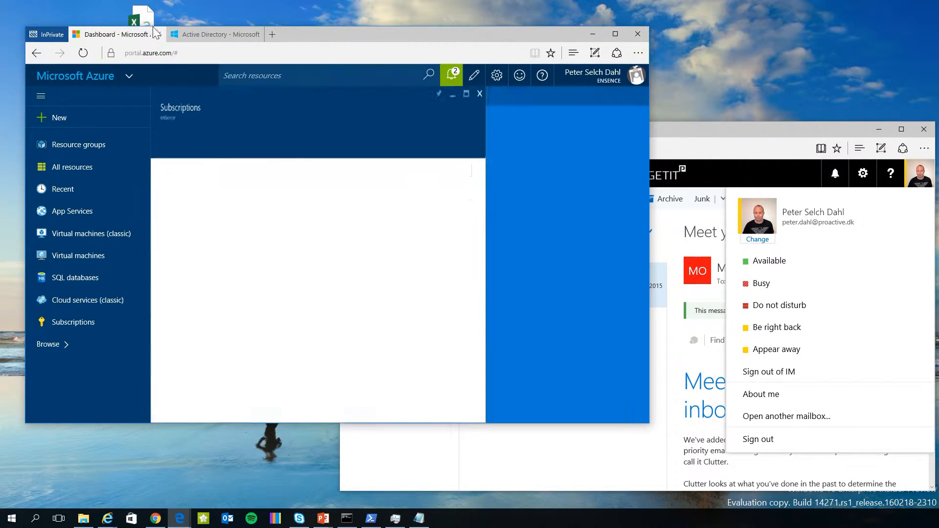
pyautogui.click(213, 37)
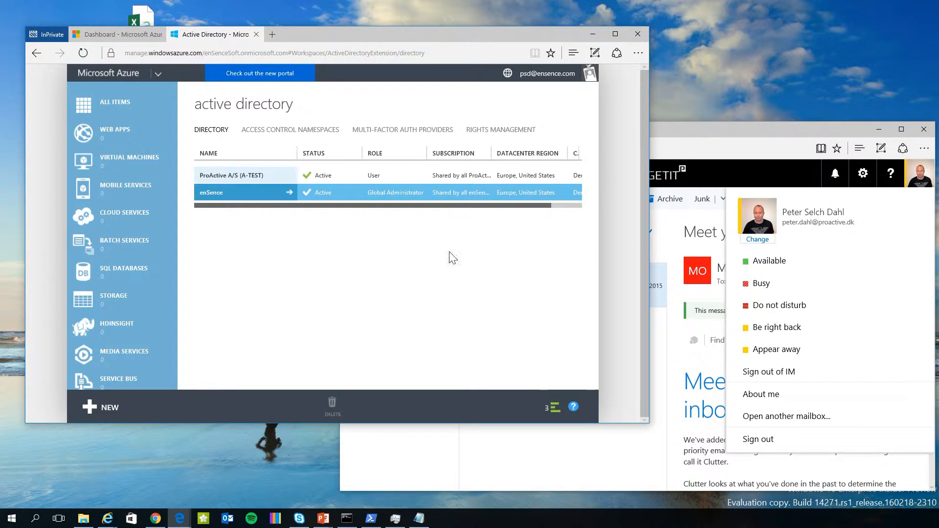
pyautogui.click(262, 193)
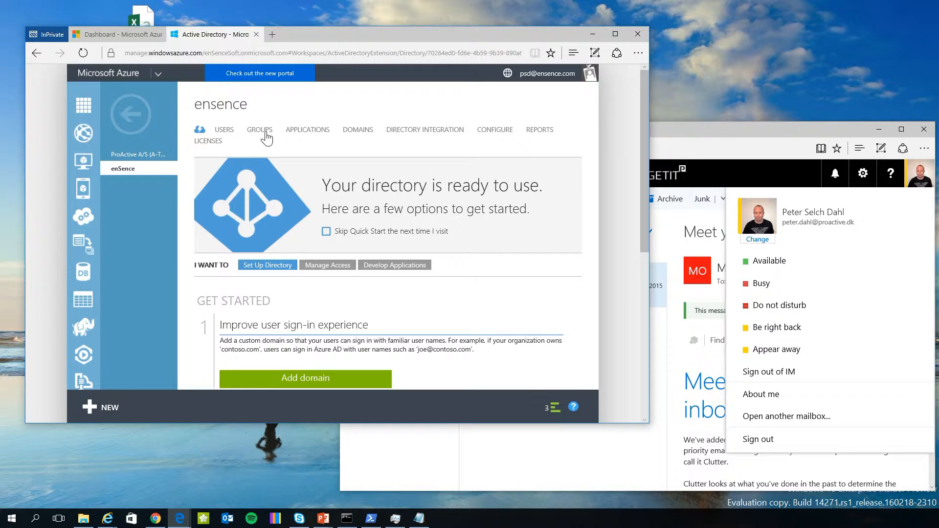
pyautogui.click(267, 133)
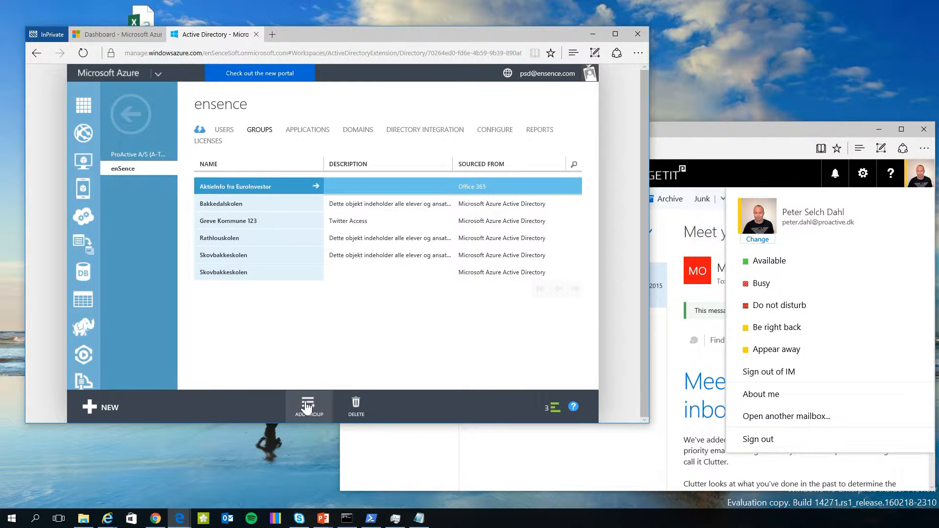
# Add the AzureAdmins security group with its description pasted from Notepad, appending 'Pro'.
pyautogui.click(308, 405)
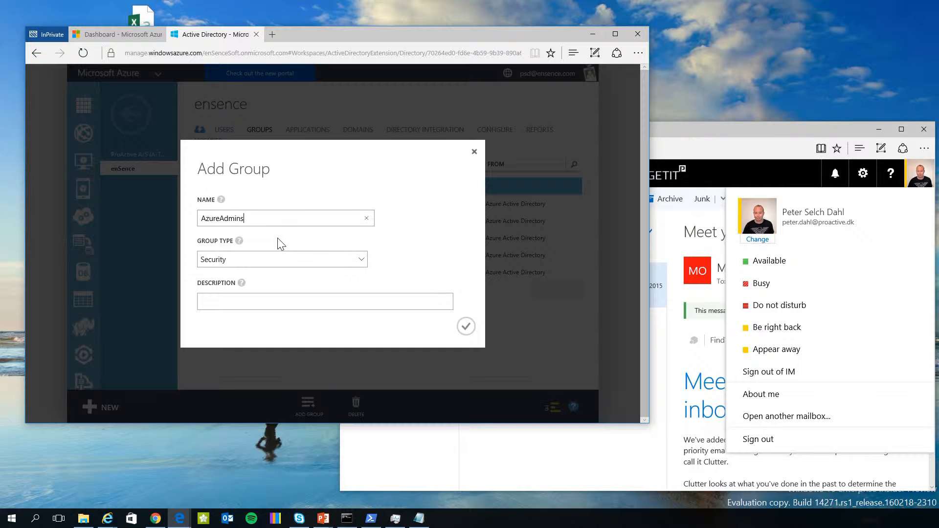
pyautogui.hotkey('alt', 'Tab')
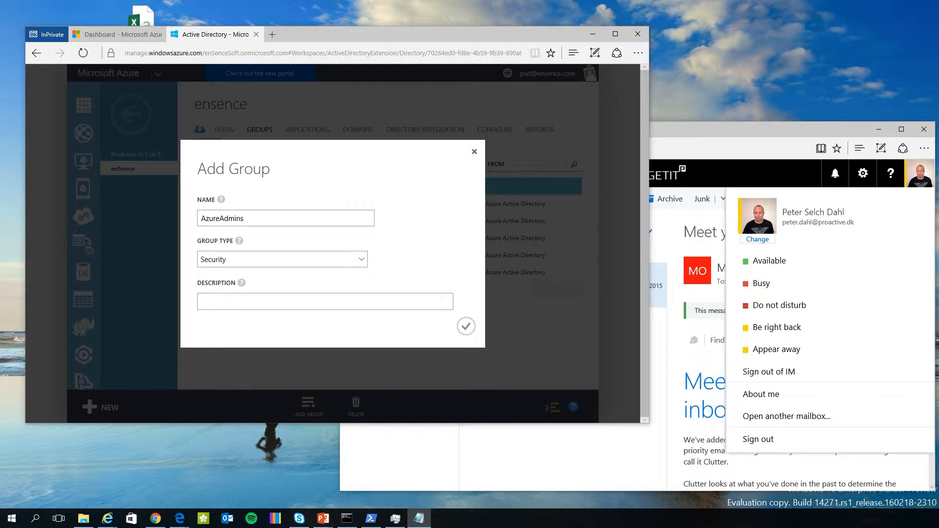
pyautogui.hotkey('alt', 'Tab')
pyautogui.hotkey('ctrl', 'v')
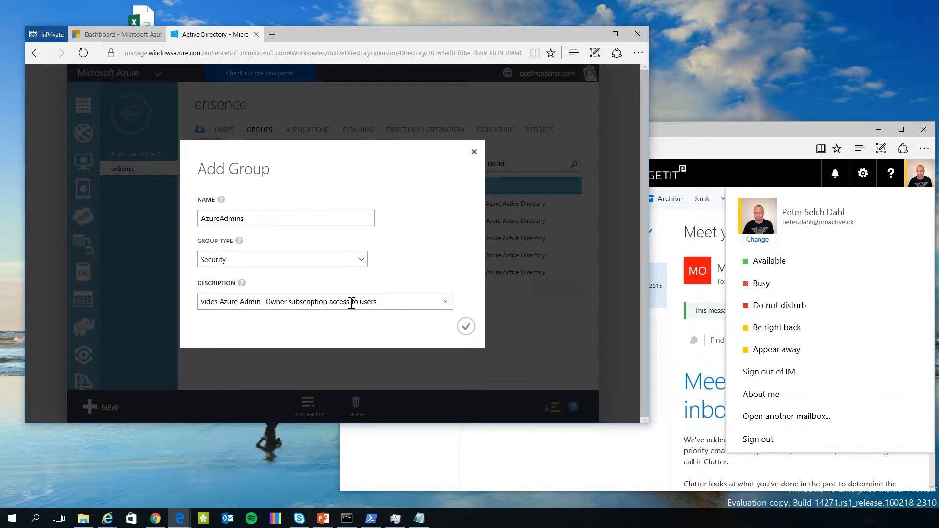
pyautogui.write('Pro')
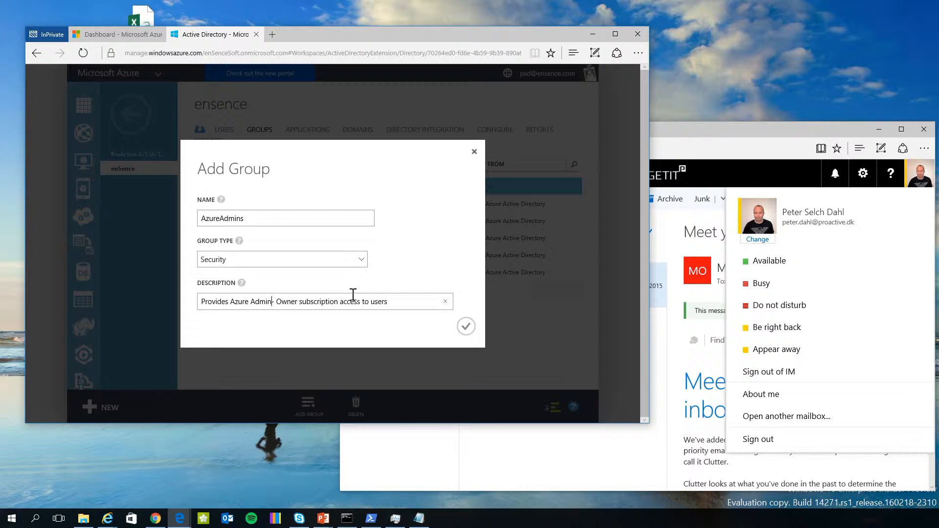
pyautogui.click(466, 327)
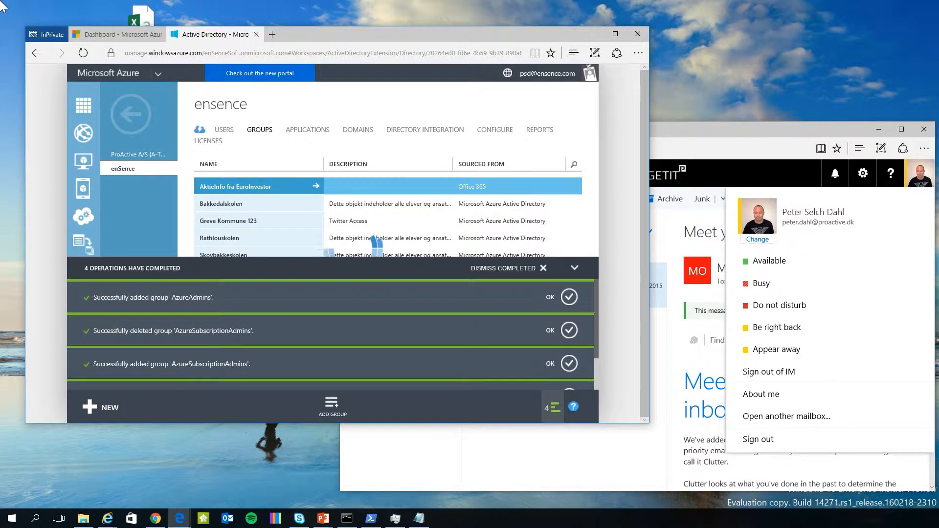
# From the Dashboard, open enSence - Pay-As-You-Go under Subscriptions and show its Users list.
pyautogui.click(122, 39)
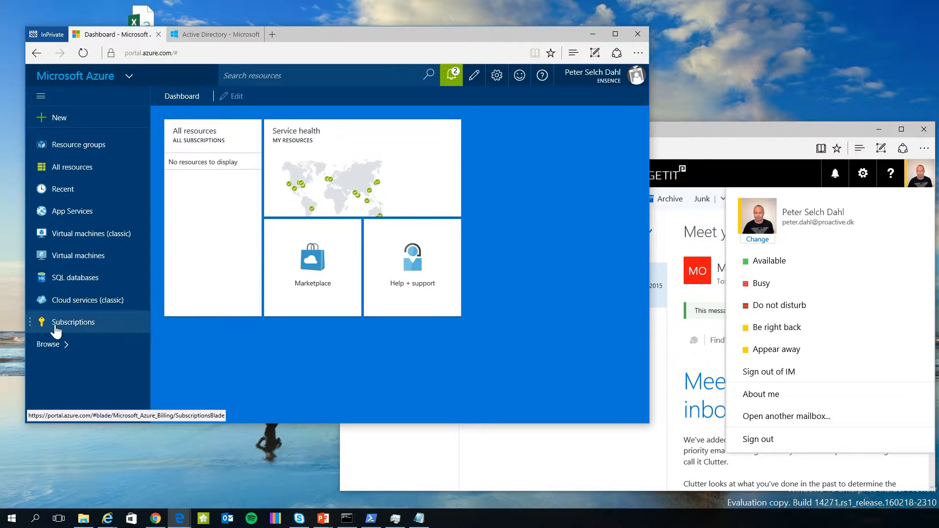
pyautogui.click(86, 323)
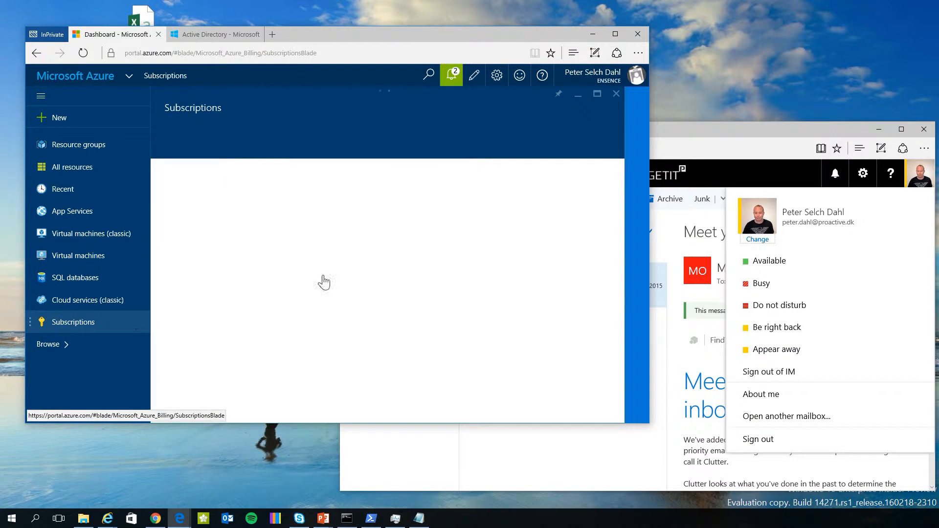
pyautogui.click(255, 211)
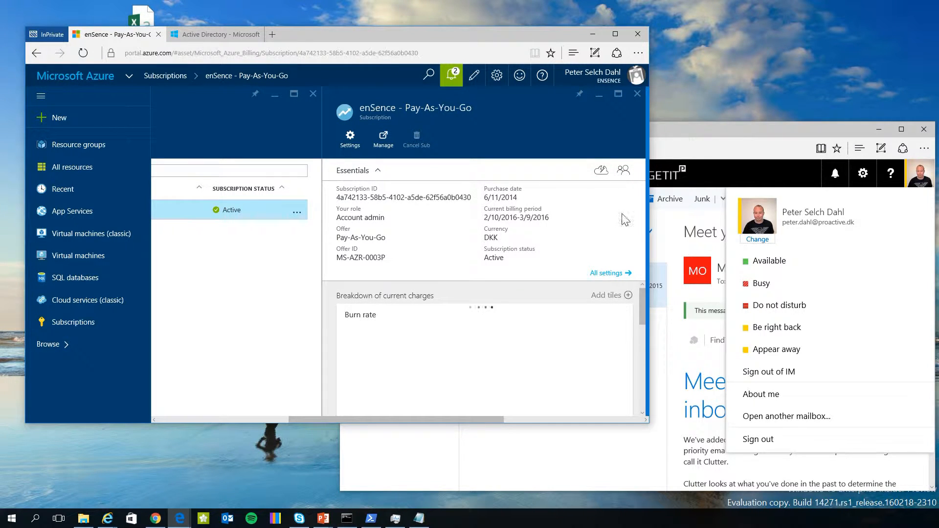
pyautogui.click(622, 171)
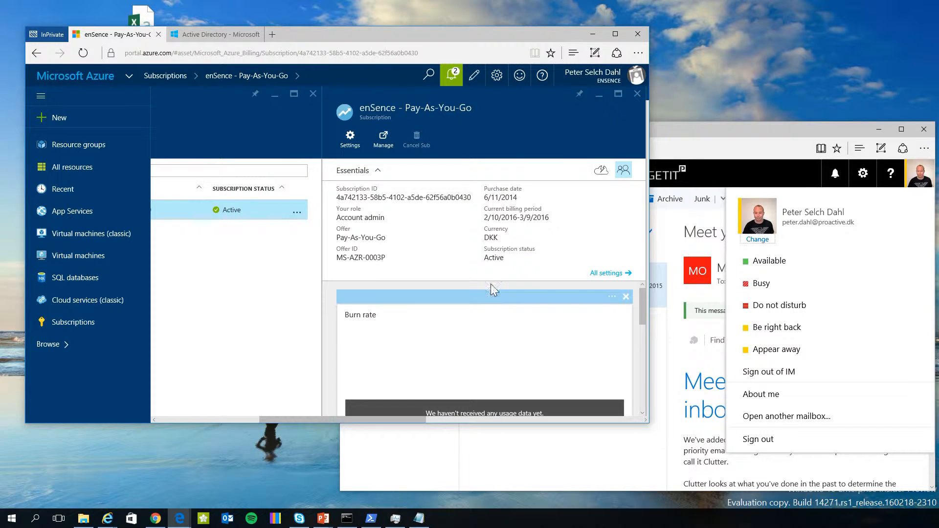
pyautogui.doubleClick(490, 237)
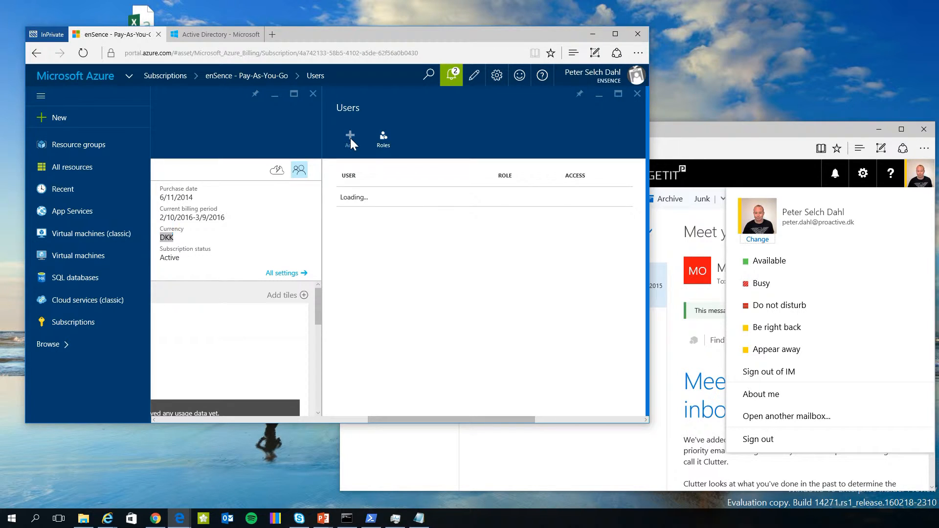
# Start adding subscription access and choose Owner as the role.
pyautogui.click(351, 139)
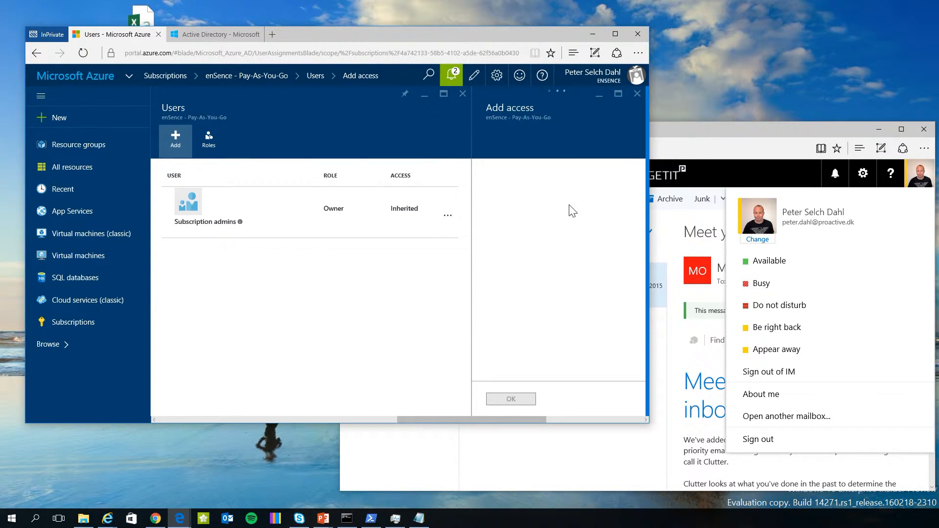
pyautogui.click(569, 201)
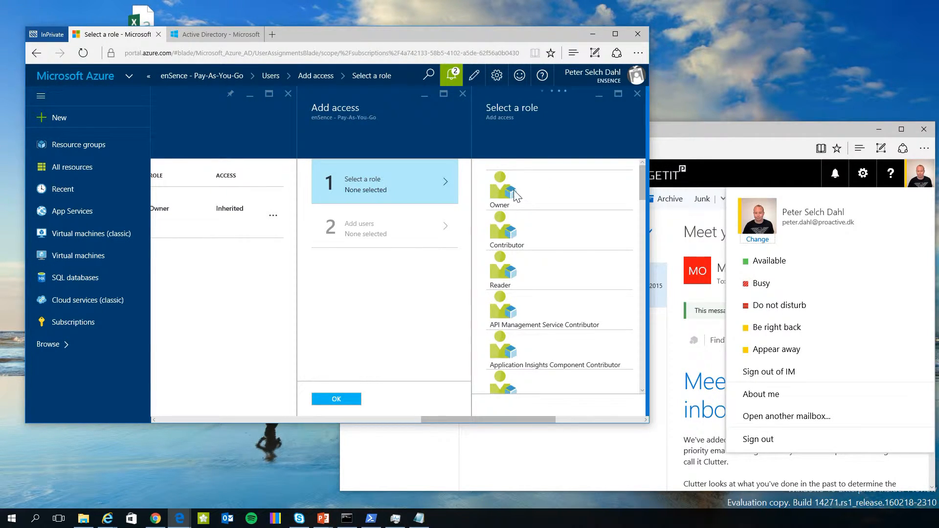
pyautogui.click(510, 191)
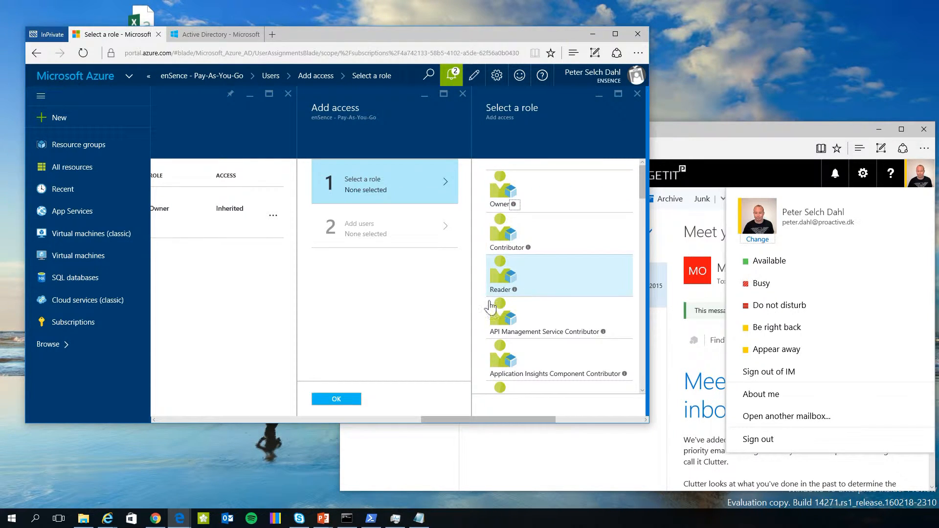
pyautogui.moveTo(643, 193); pyautogui.dragTo(647, 160)
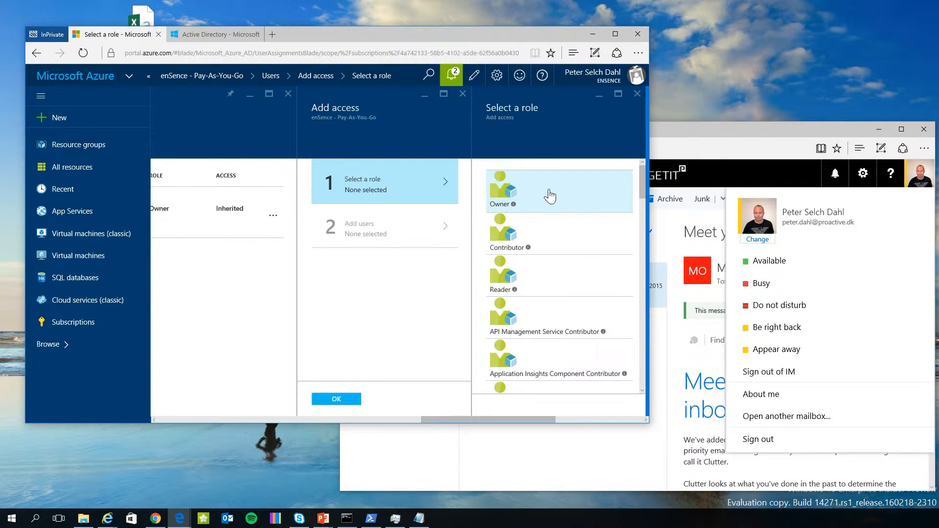
pyautogui.click(518, 193)
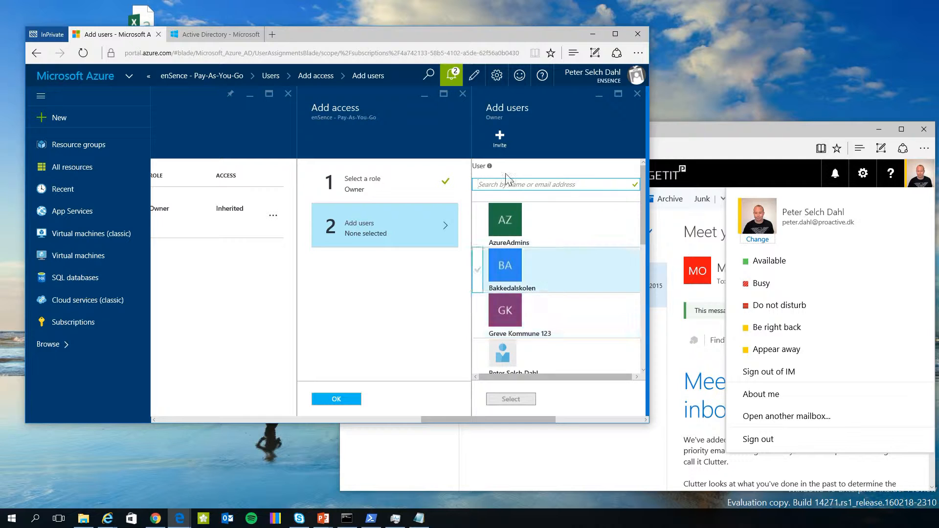
# Pick the AzureAdmins group as the member to receive the Owner access.
pyautogui.write('admin')
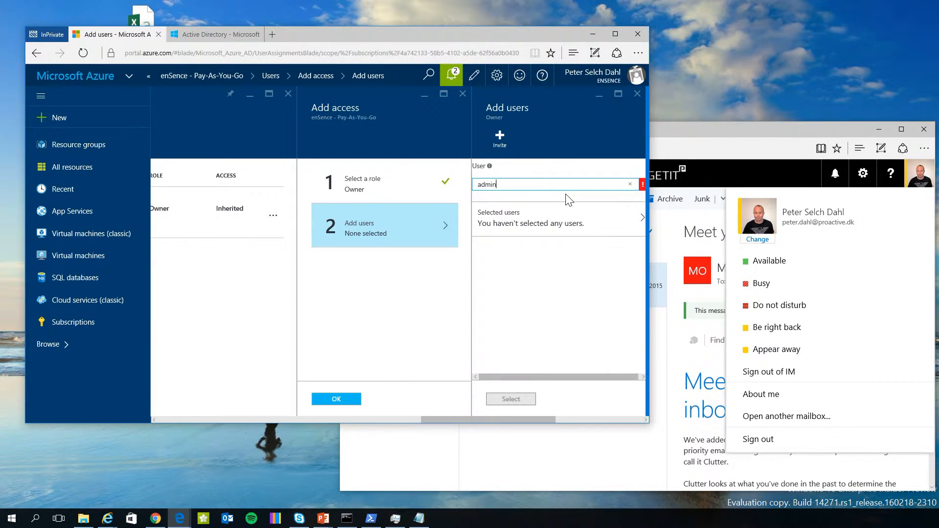
pyautogui.press('BackSpace')
pyautogui.press('BackSpace')
pyautogui.write('azu')
pyautogui.press('BackSpace')
pyautogui.press('BackSpace')
pyautogui.press('BackSpace')
pyautogui.press('BackSpace')
pyautogui.press('BackSpace')
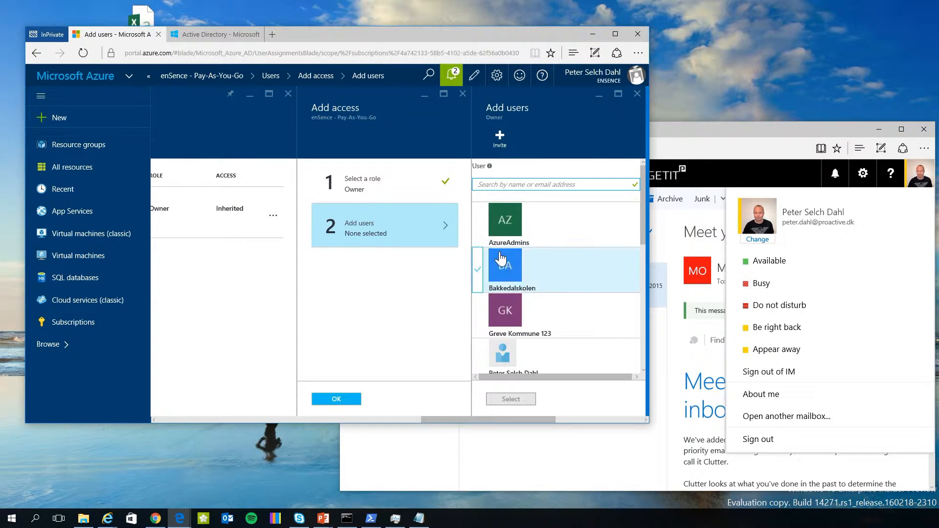
pyautogui.click(517, 219)
pyautogui.click(511, 399)
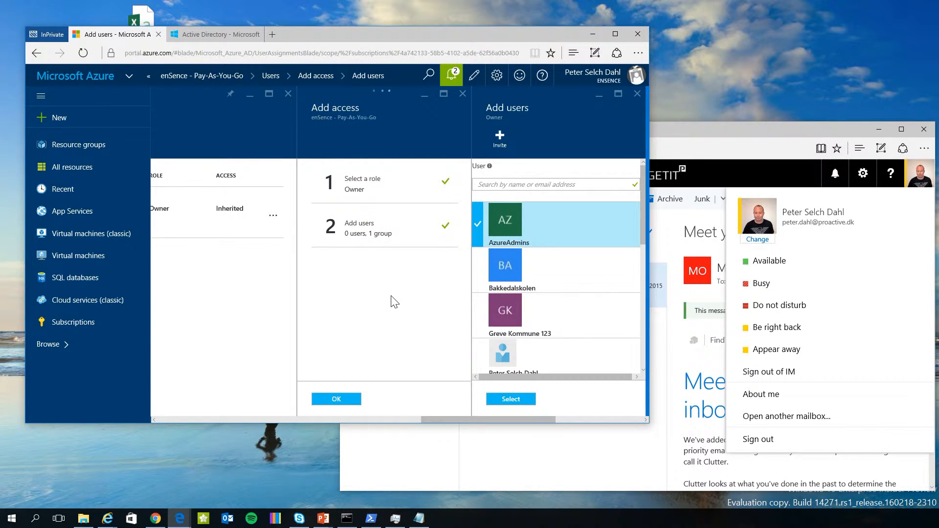
pyautogui.click(342, 398)
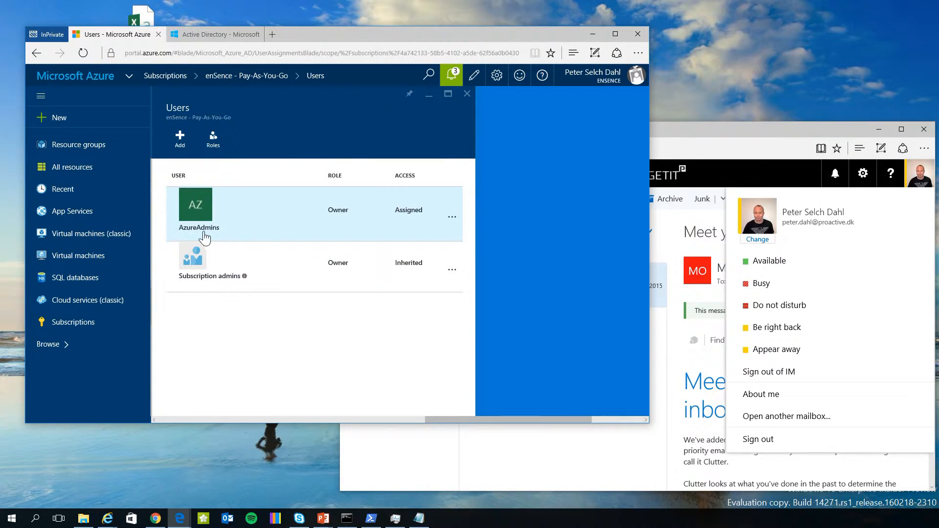
pyautogui.click(260, 252)
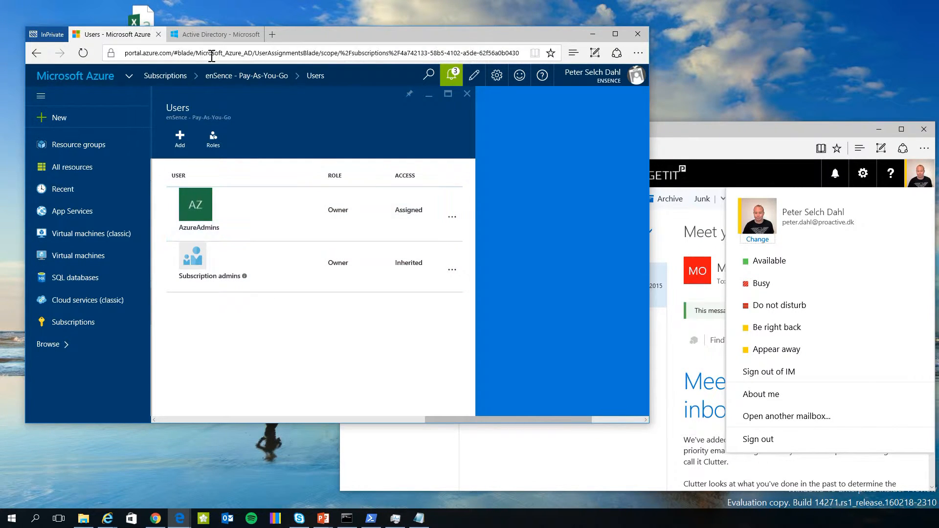
pyautogui.moveTo(303, 36); pyautogui.dragTo(464, 48)
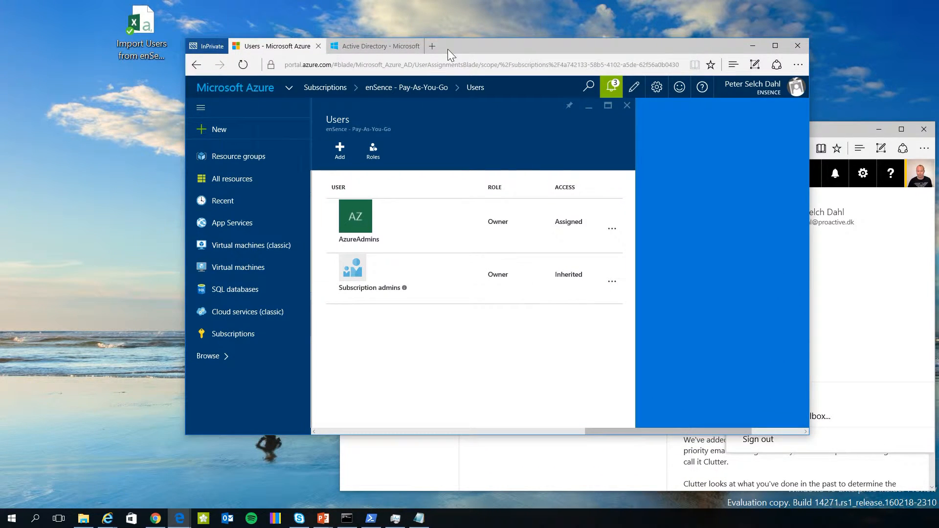
# Delete the #EXT# partner user from the enSence directory's USERS and dismiss the notices.
pyautogui.click(387, 46)
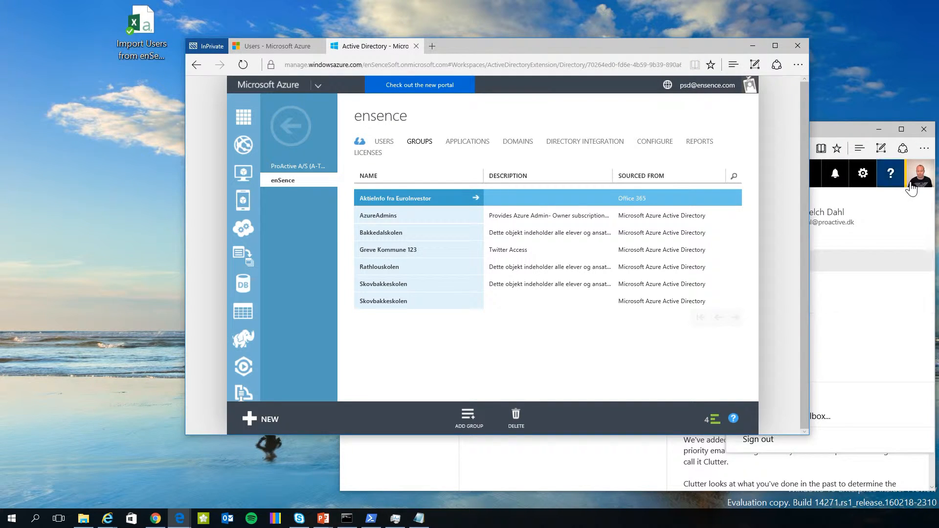
pyautogui.click(384, 142)
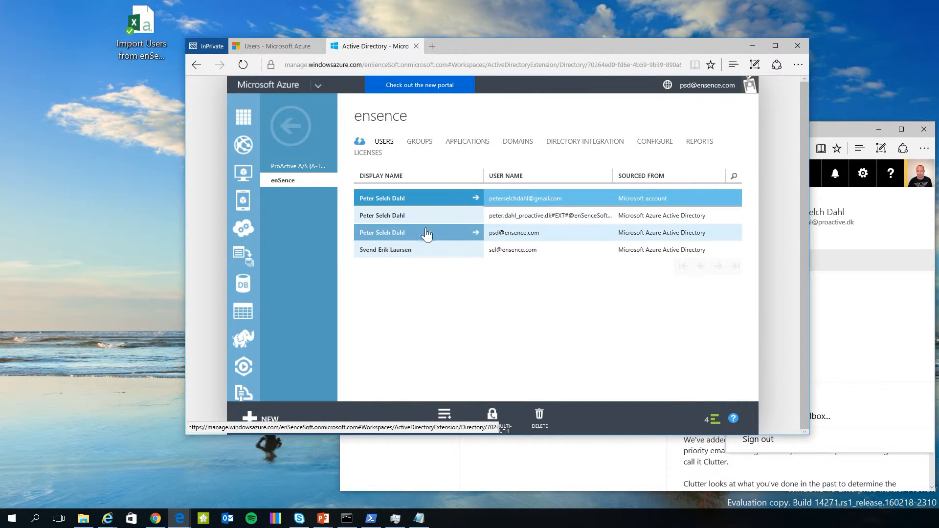
pyautogui.click(574, 215)
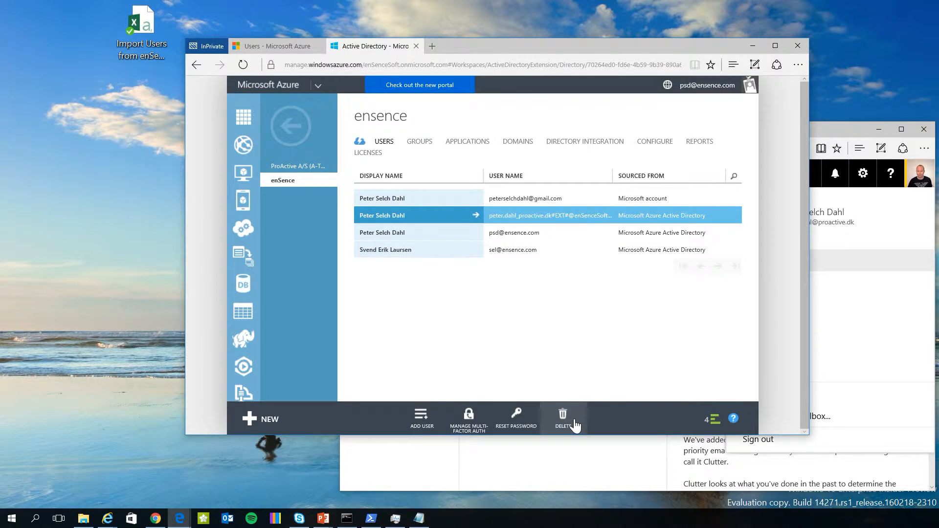
pyautogui.click(581, 419)
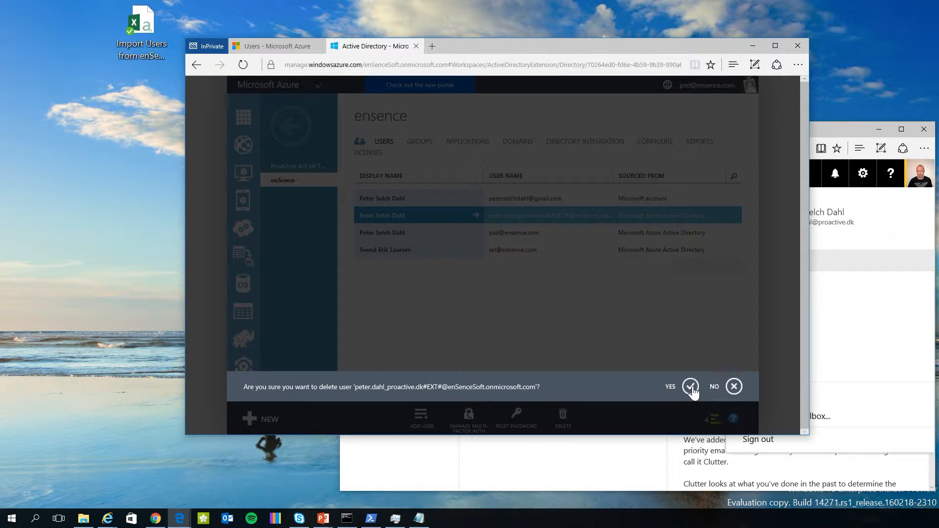
pyautogui.click(690, 388)
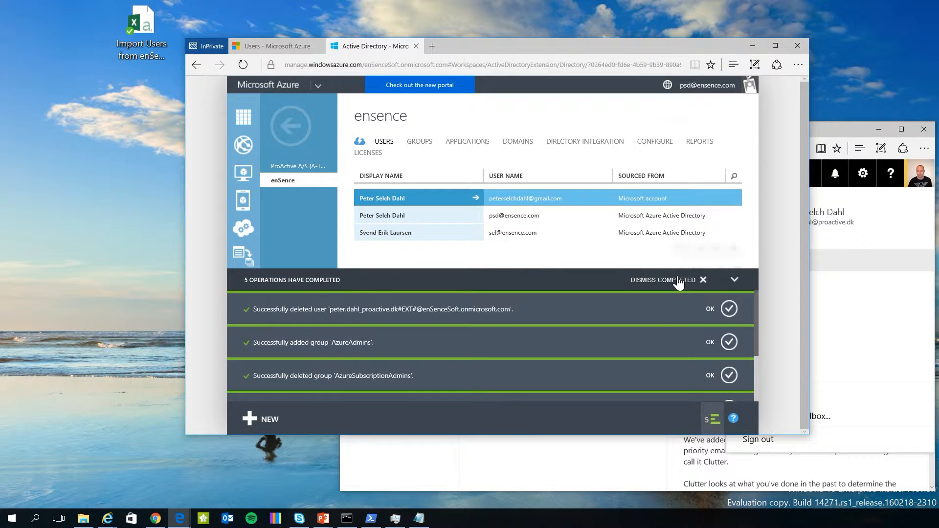
pyautogui.click(678, 280)
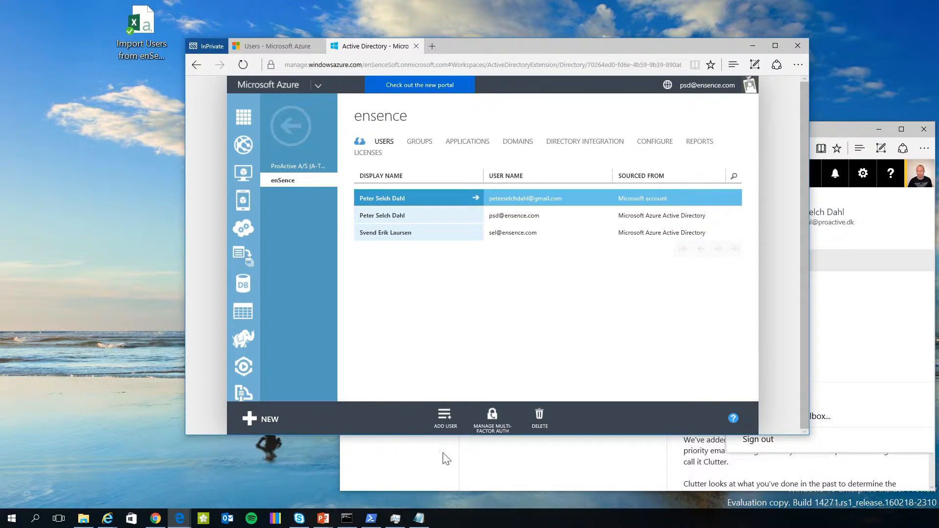
# Start ADD USER with type 'Users in partner companies' so the CSV file field appears.
pyautogui.click(447, 424)
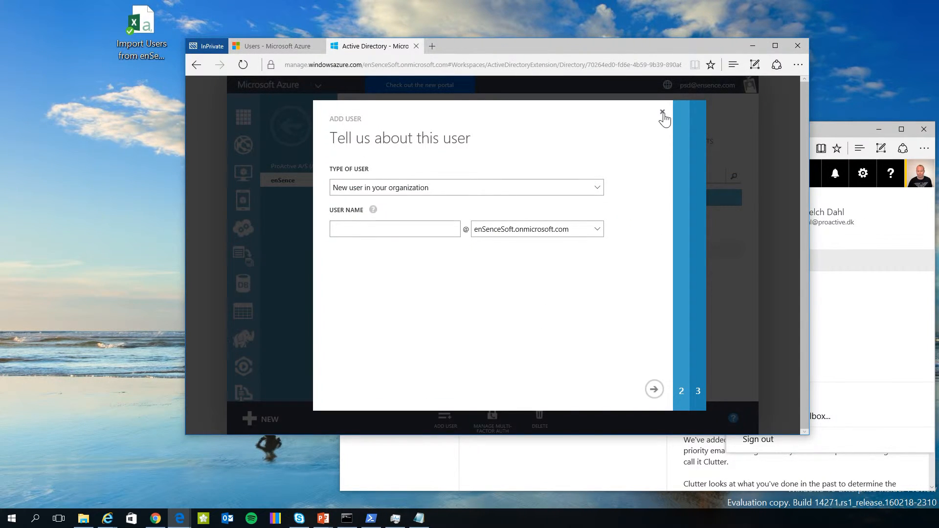
pyautogui.click(662, 112)
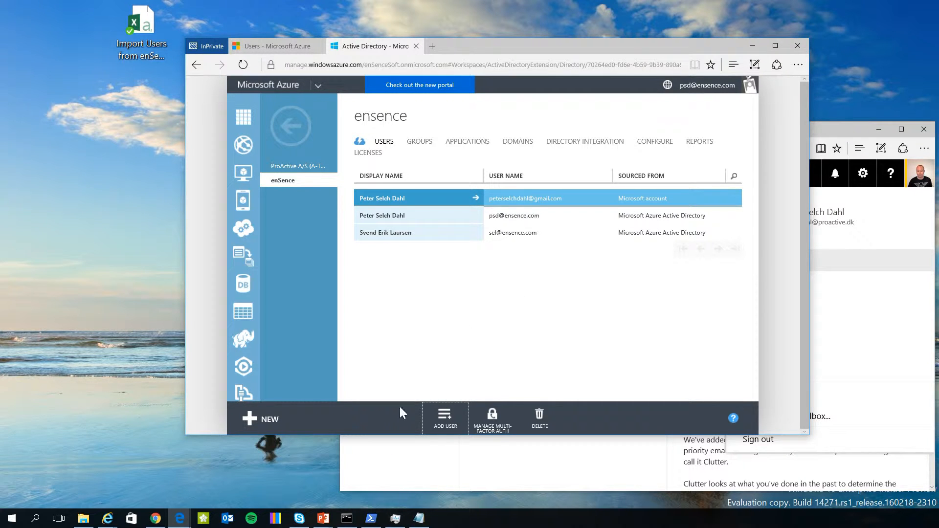
pyautogui.click(443, 419)
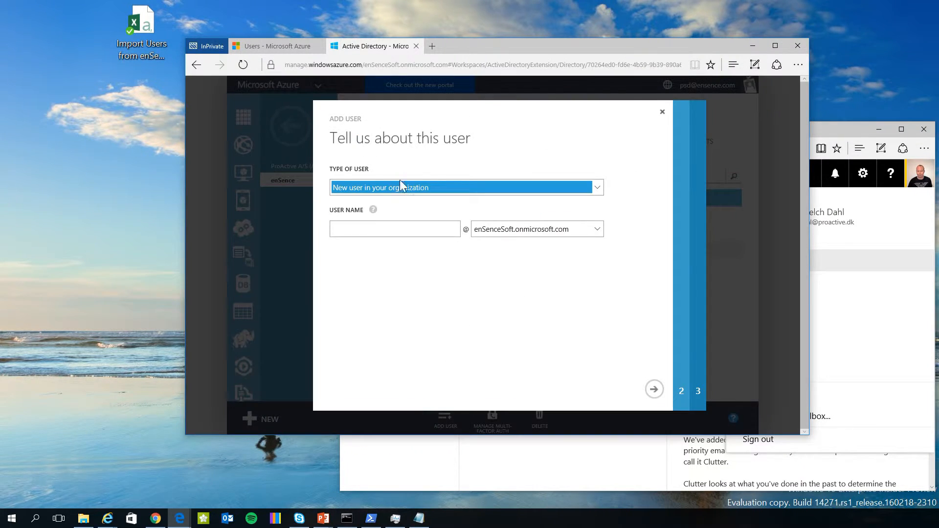
pyautogui.click(369, 185)
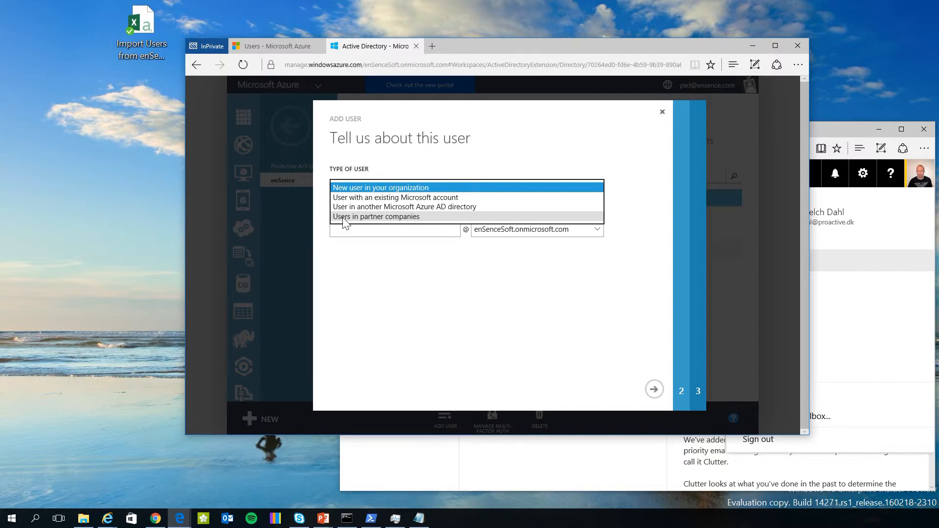
pyautogui.click(423, 217)
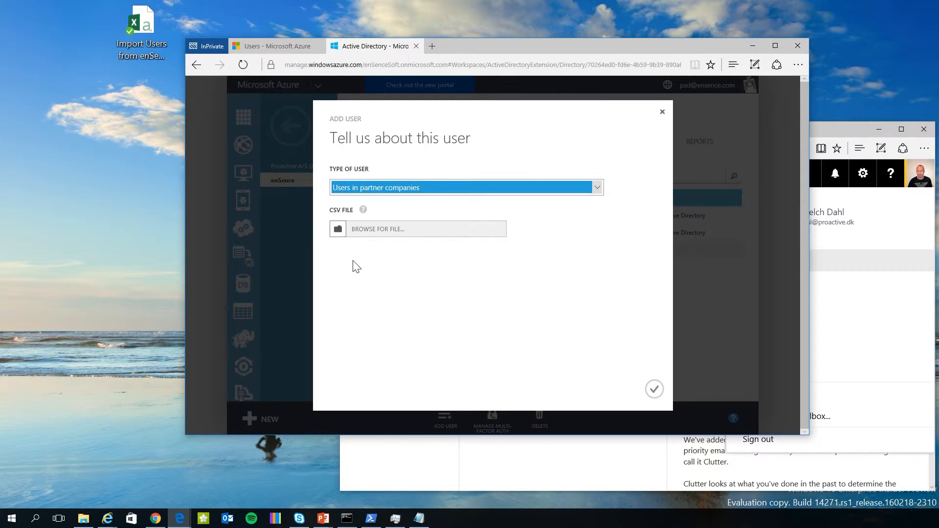
pyautogui.click(837, 128)
pyautogui.click(606, 42)
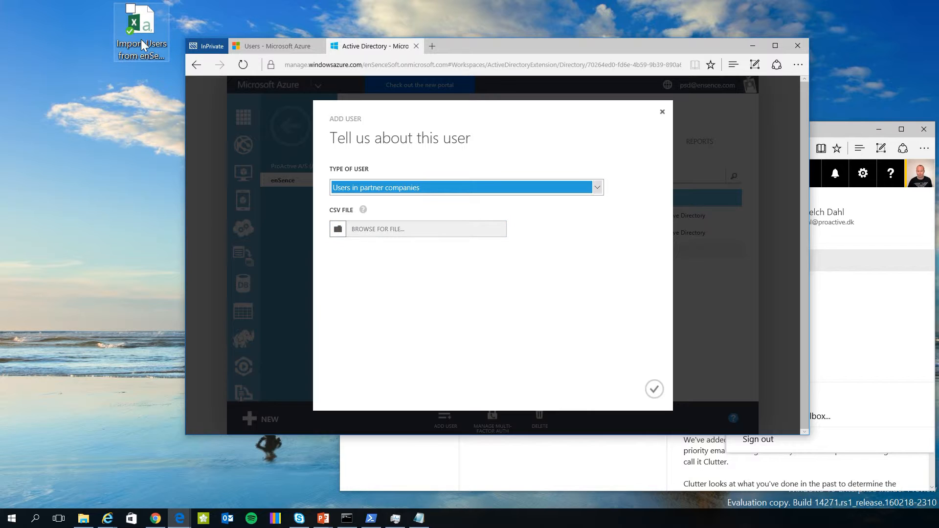
pyautogui.moveTo(144, 41); pyautogui.dragTo(119, 105)
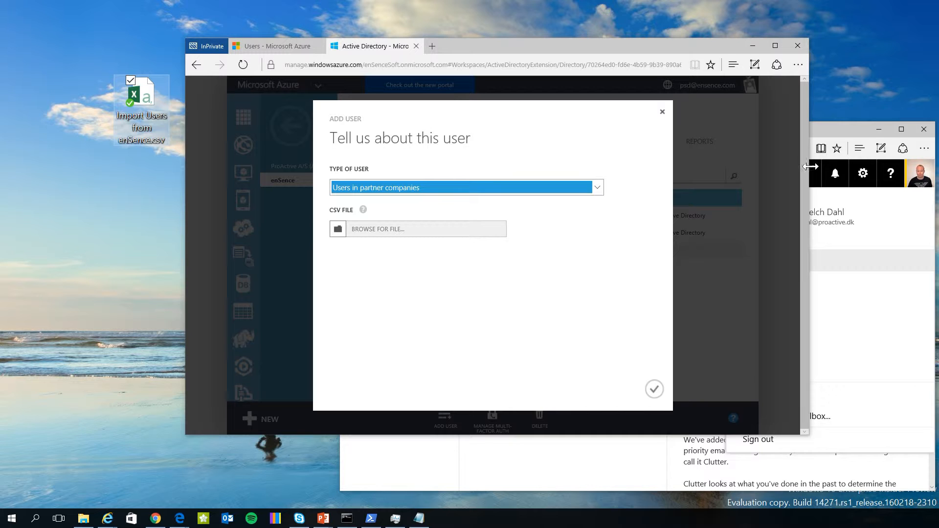
pyautogui.moveTo(840, 130); pyautogui.dragTo(837, 112)
pyautogui.moveTo(474, 45); pyautogui.dragTo(460, 39)
pyautogui.moveTo(139, 96); pyautogui.dragTo(107, 98)
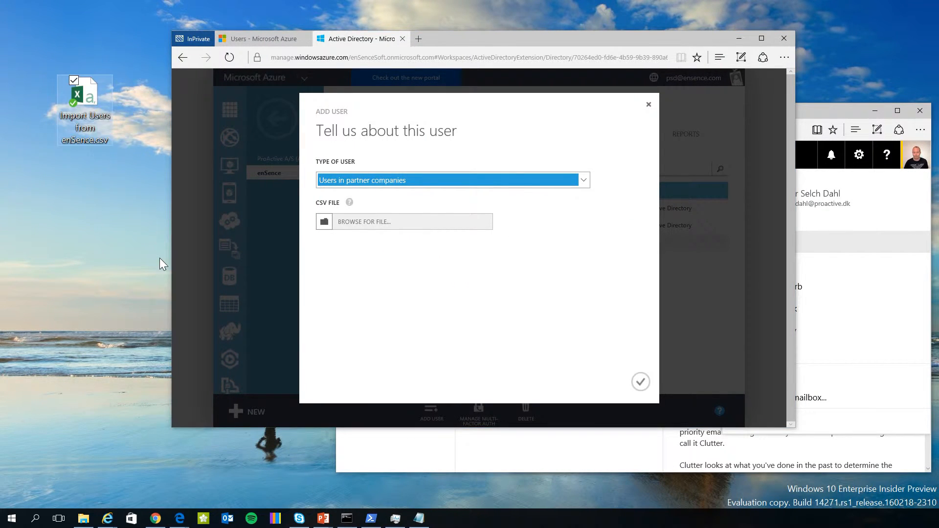
# Open Import Users from enSence.csv in Notepad; highlight the partner's e-mail, display name and first GUID.
pyautogui.rightClick(86, 104)
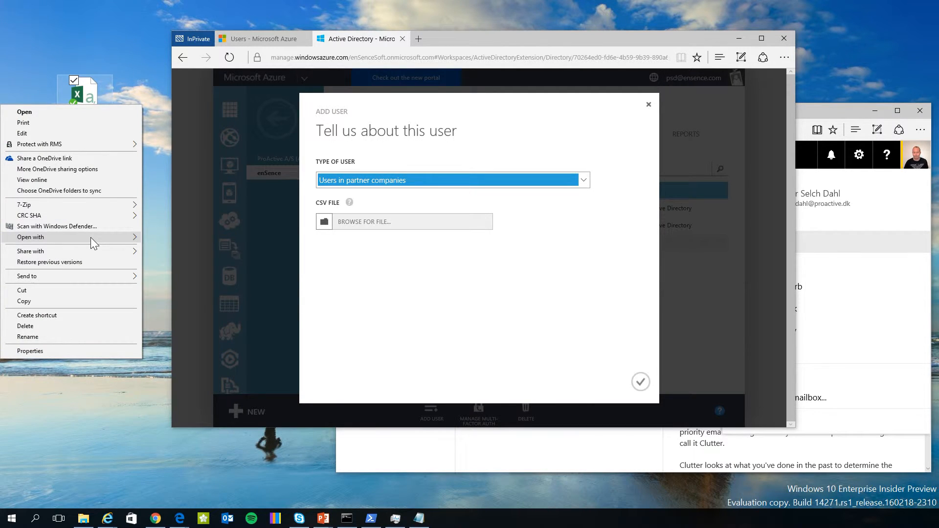
pyautogui.moveTo(90, 236)
pyautogui.click(168, 259)
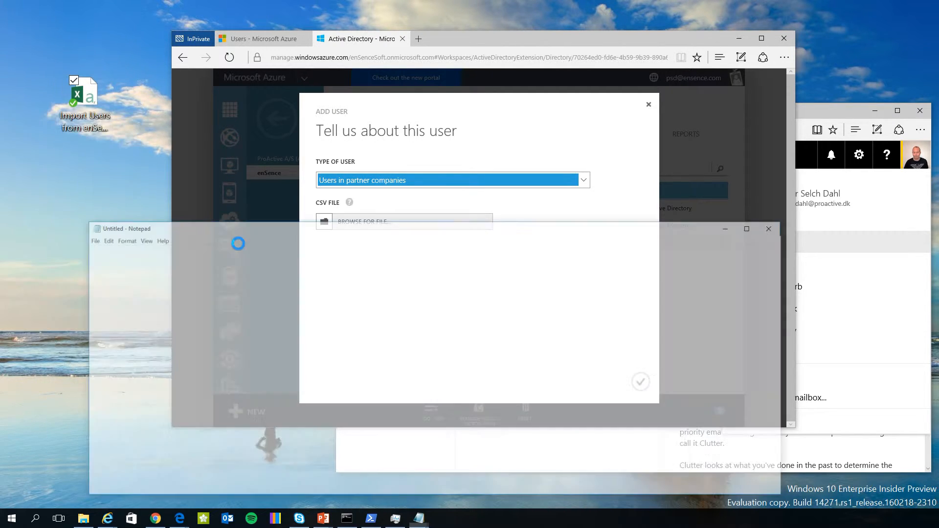
pyautogui.moveTo(301, 230); pyautogui.dragTo(291, 158)
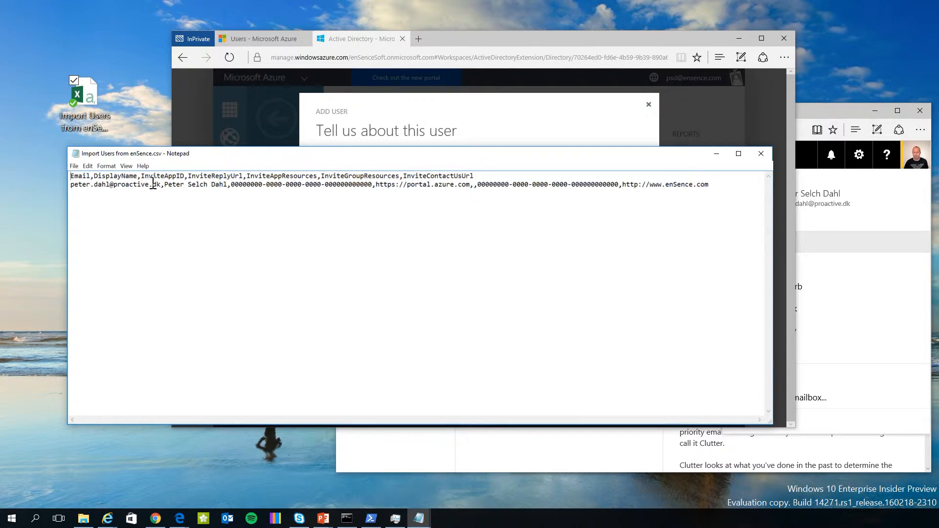
pyautogui.moveTo(161, 185); pyautogui.dragTo(51, 186)
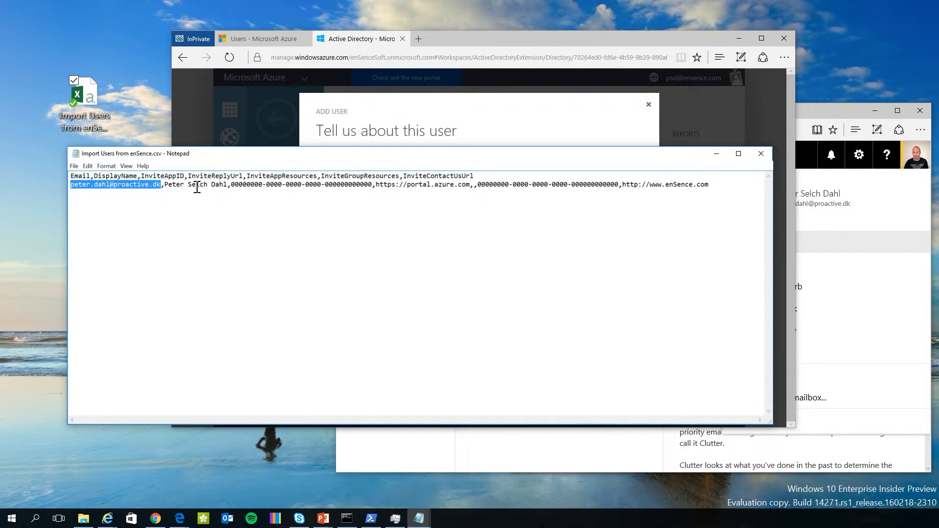
pyautogui.moveTo(166, 184); pyautogui.dragTo(228, 189)
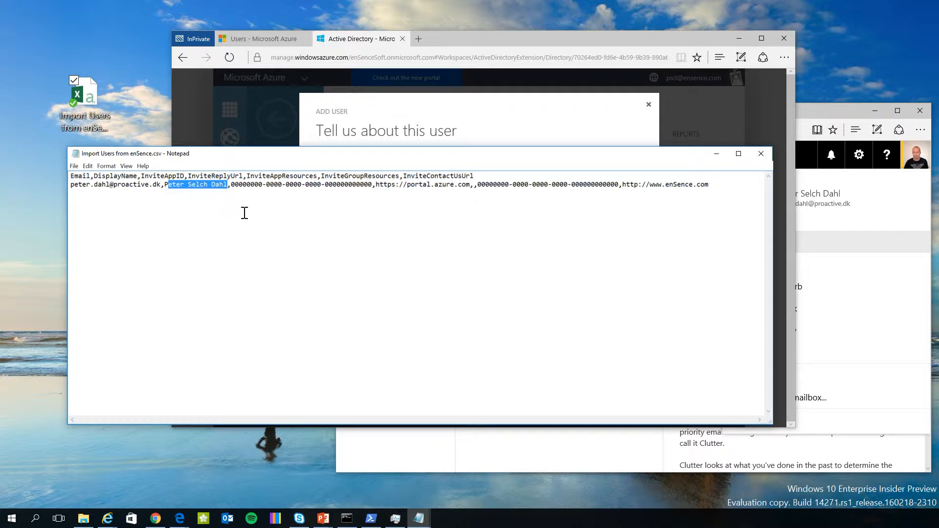
pyautogui.moveTo(231, 185); pyautogui.dragTo(373, 185)
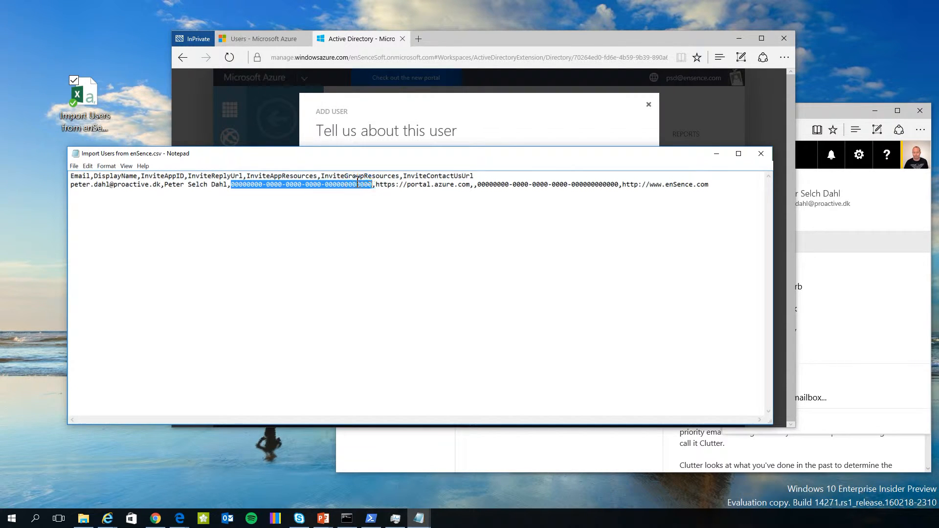
# Highlight the InviteAppID and InviteGroupResources headings and GUID values, then close the Add User dialog.
pyautogui.moveTo(280, 155); pyautogui.dragTo(273, 222)
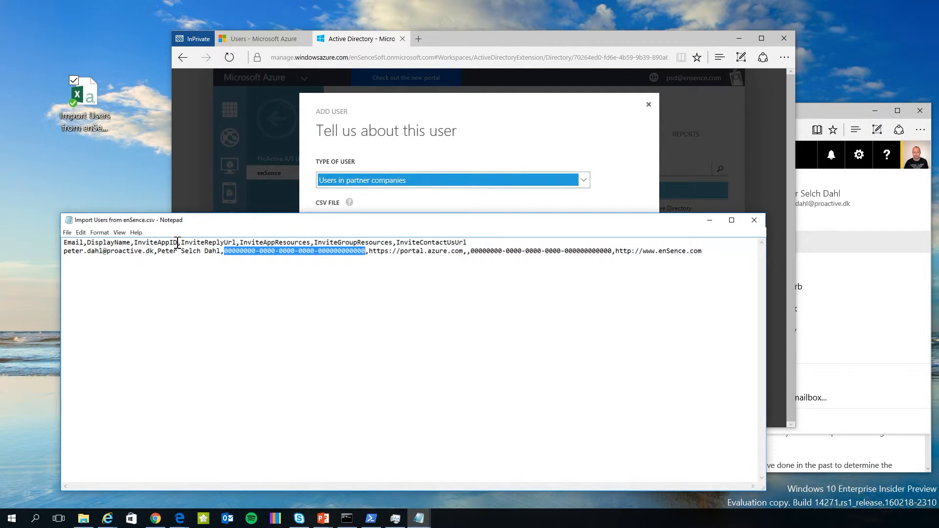
pyautogui.moveTo(177, 242); pyautogui.dragTo(136, 239)
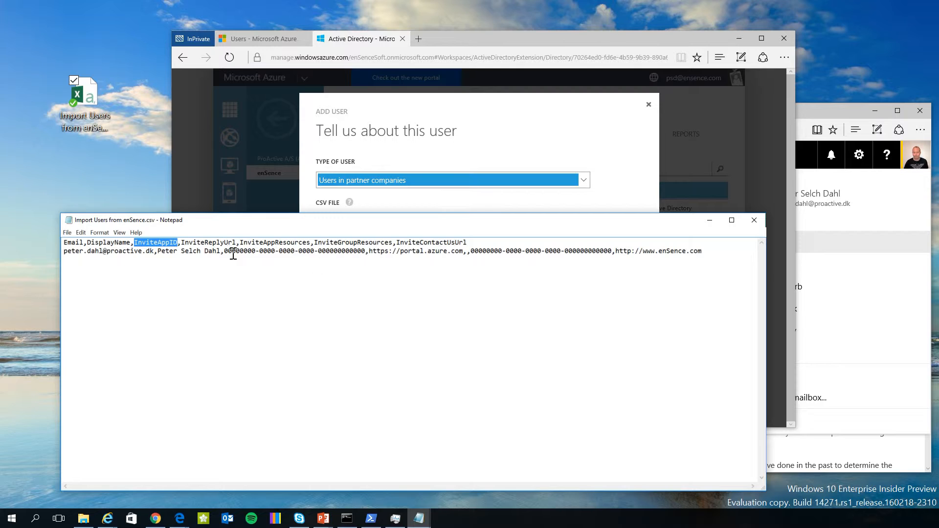
pyautogui.moveTo(223, 251); pyautogui.dragTo(366, 260)
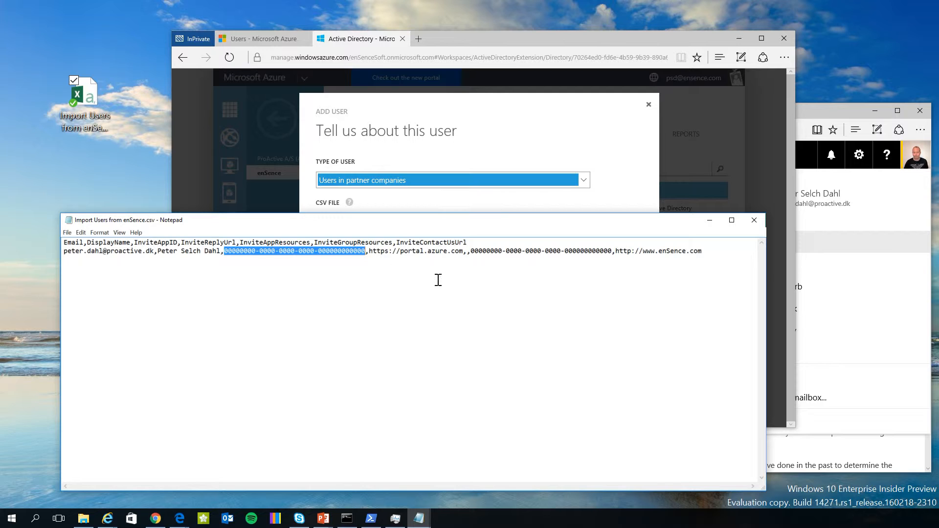
pyautogui.moveTo(470, 251); pyautogui.dragTo(613, 255)
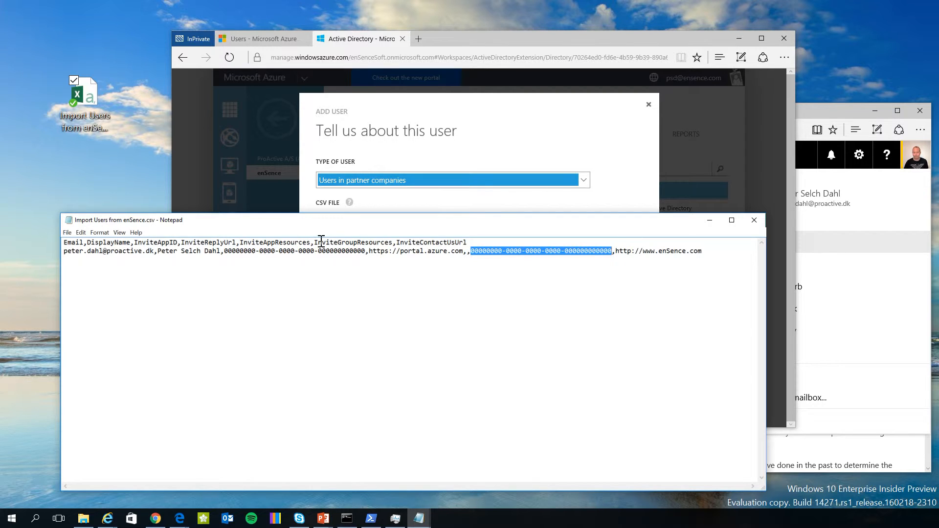
pyautogui.moveTo(318, 243); pyautogui.dragTo(393, 243)
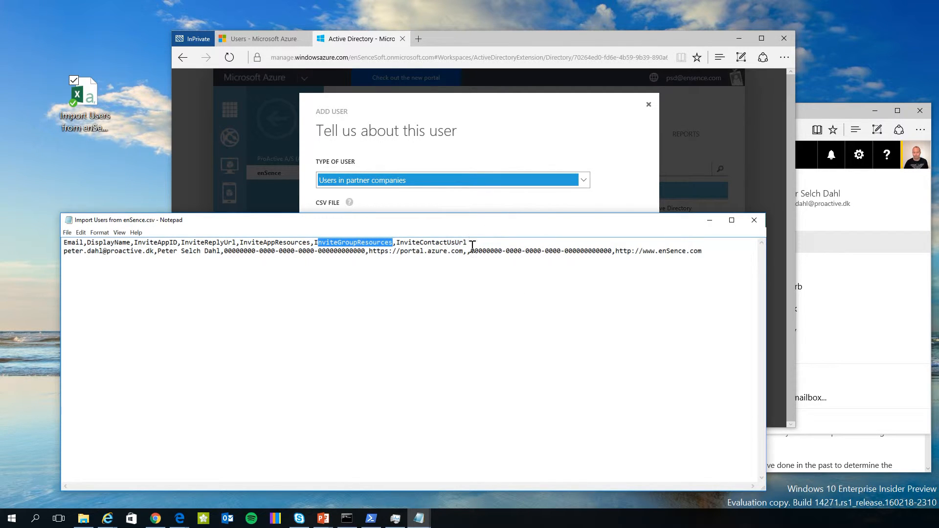
pyautogui.moveTo(470, 250); pyautogui.dragTo(609, 251)
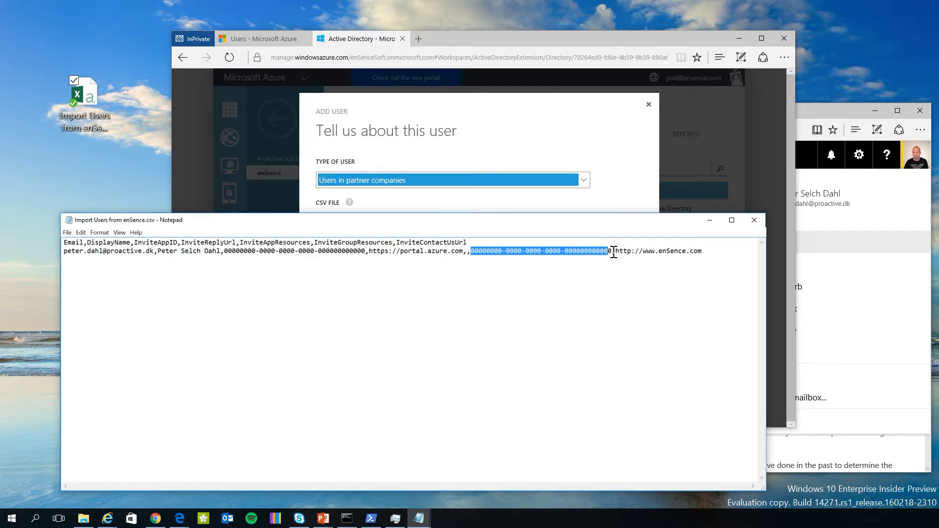
pyautogui.click(563, 130)
pyautogui.click(648, 104)
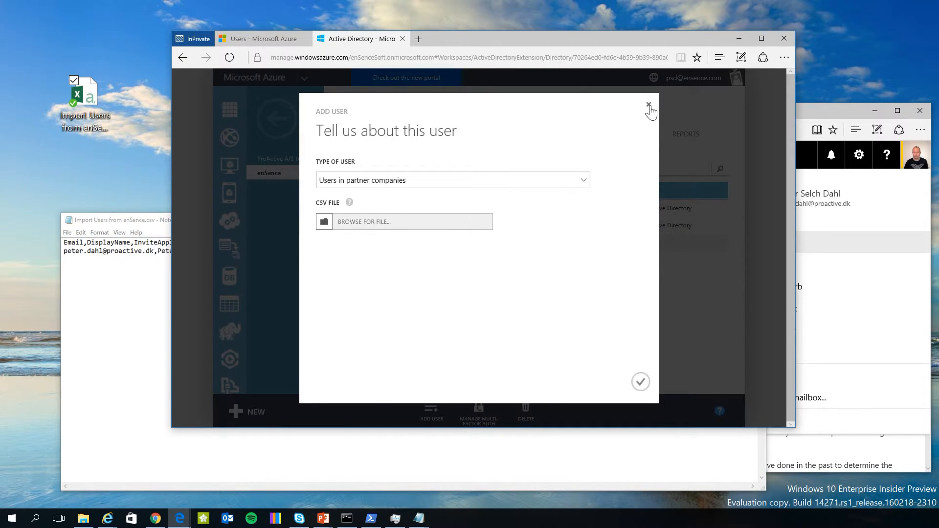
# Open the AzureAdmins group's Properties and select its Object ID.
pyautogui.click(406, 136)
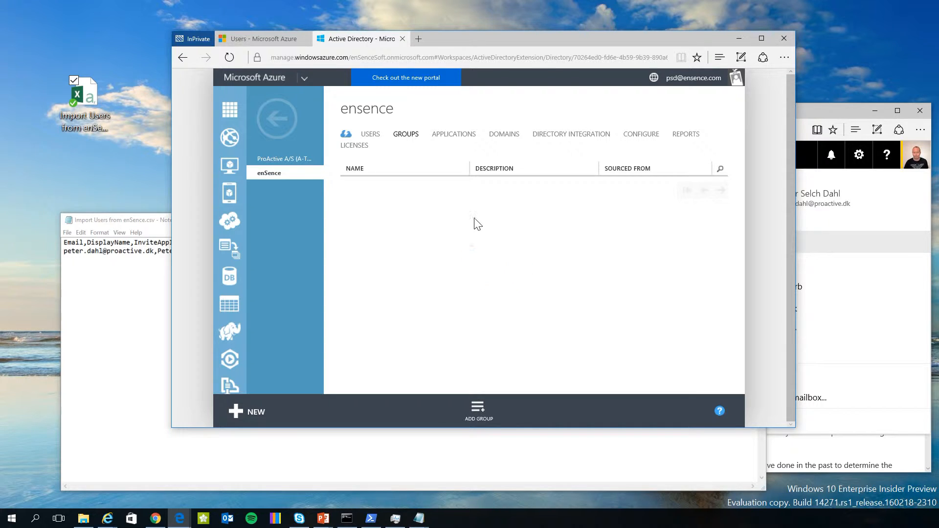
pyautogui.click(438, 214)
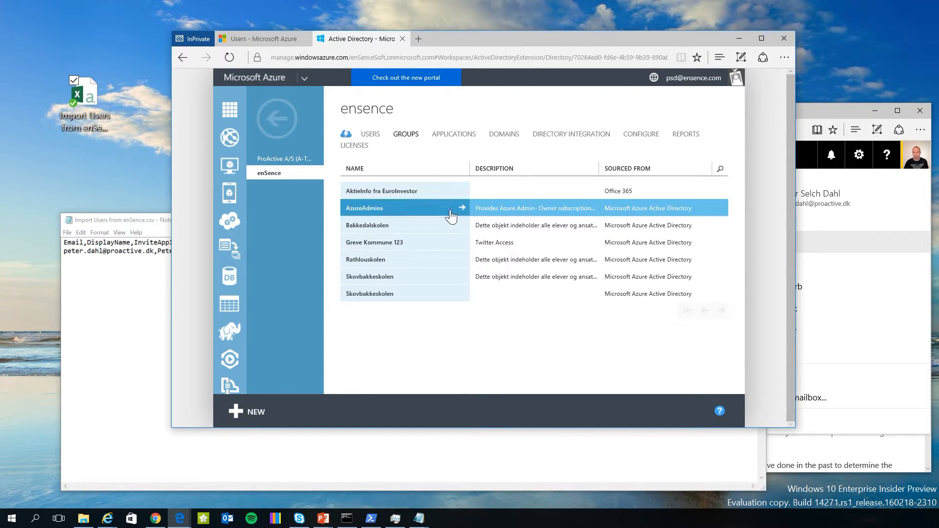
pyautogui.click(462, 208)
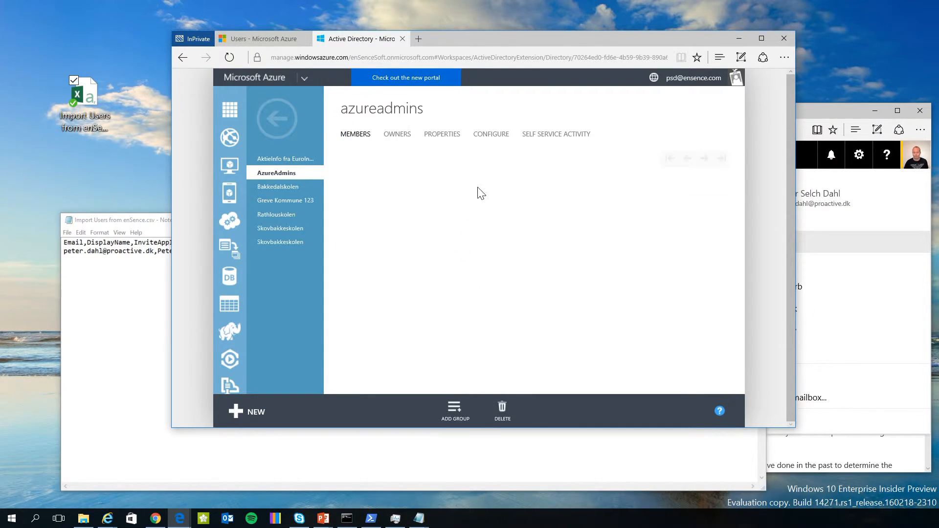
pyautogui.click(444, 136)
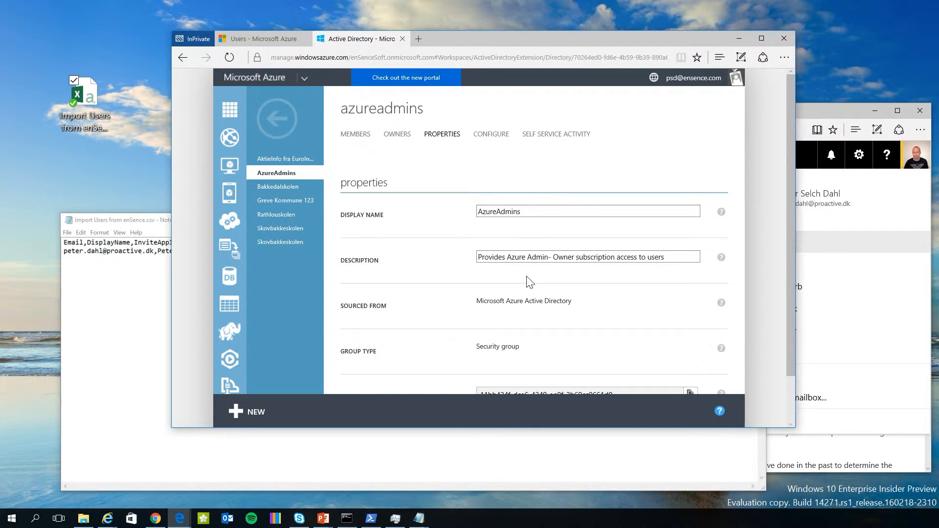
pyautogui.scroll(-1, 682, 352)
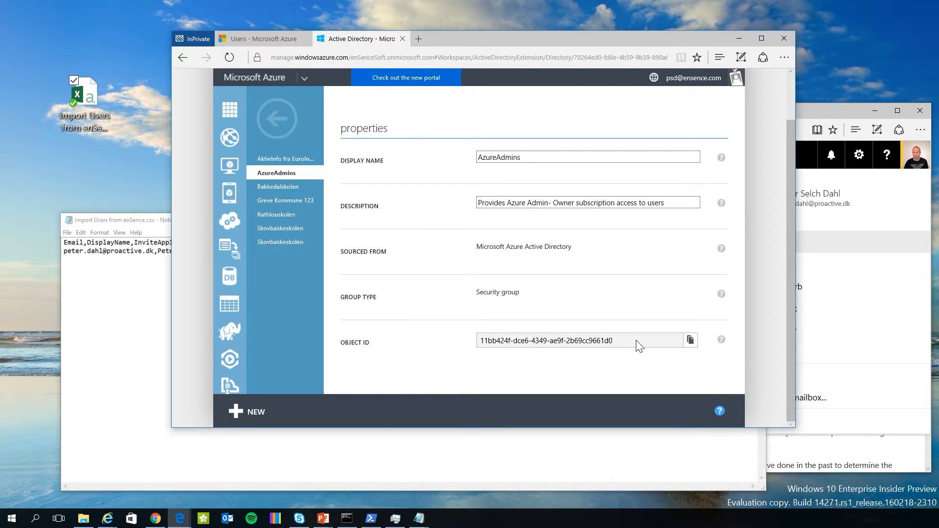
pyautogui.moveTo(633, 341); pyautogui.dragTo(384, 332)
pyautogui.hotkey('ctrl', 'c')
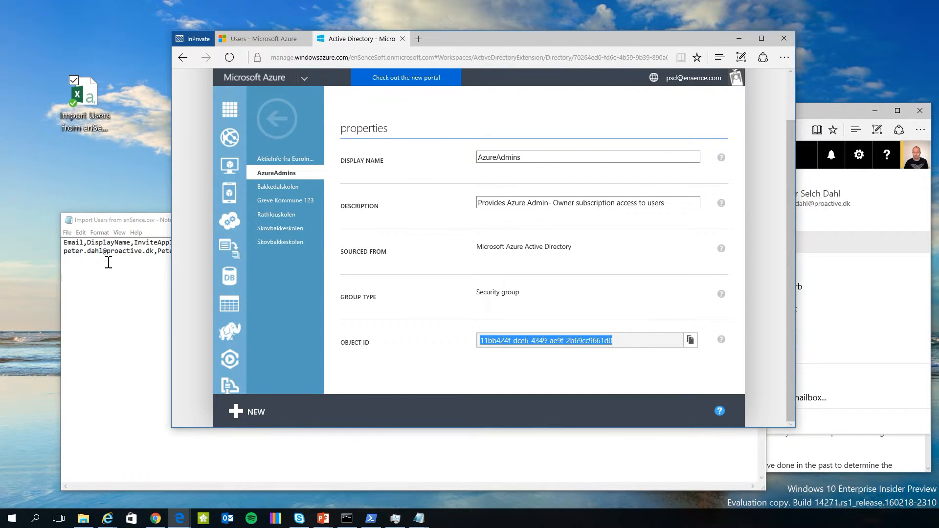
# Paste the Object ID over the InviteGroupResources zero GUID in the CSV and open admin PowerShell.
pyautogui.click(108, 260)
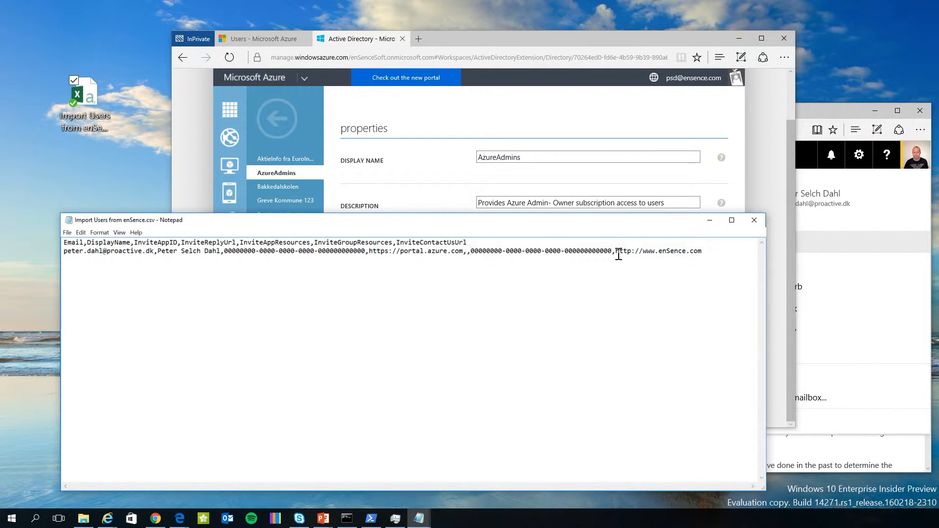
pyautogui.moveTo(471, 251); pyautogui.dragTo(613, 251)
pyautogui.hotkey('ctrl', 'v')
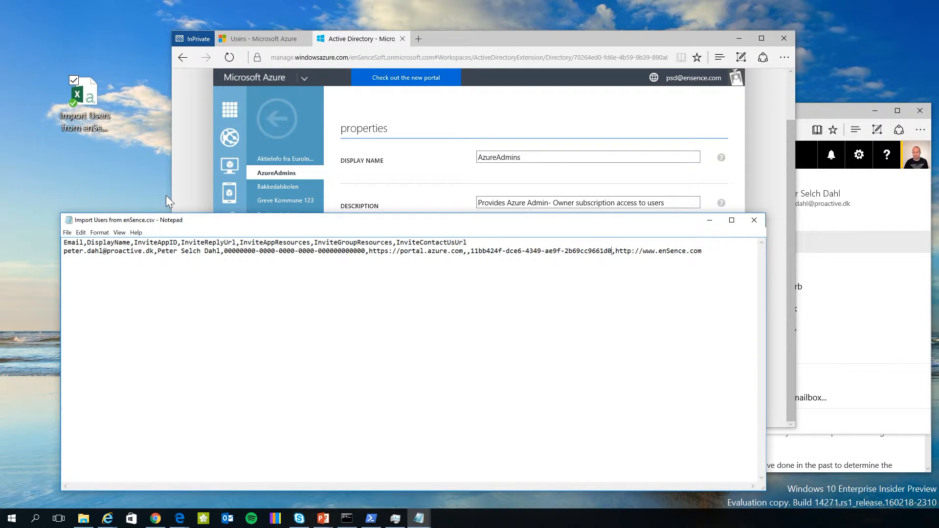
pyautogui.moveTo(228, 250); pyautogui.dragTo(365, 251)
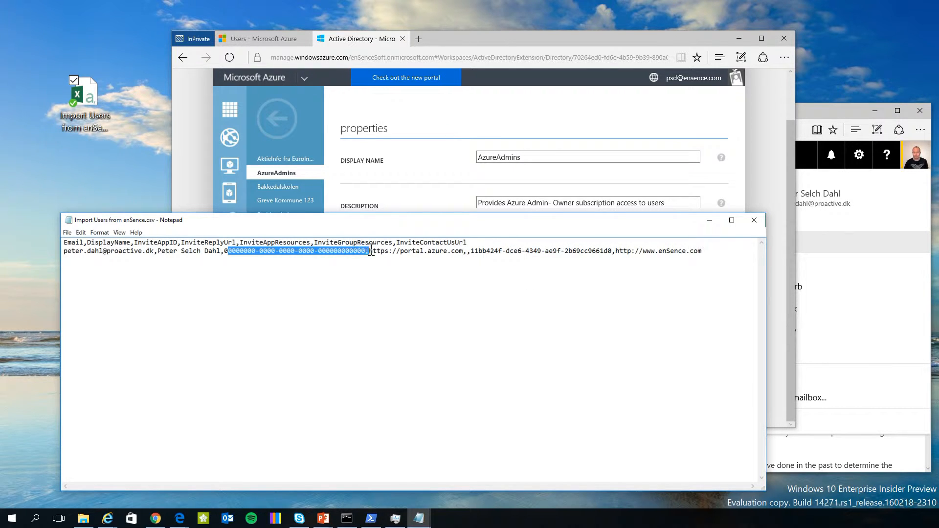
pyautogui.click(367, 518)
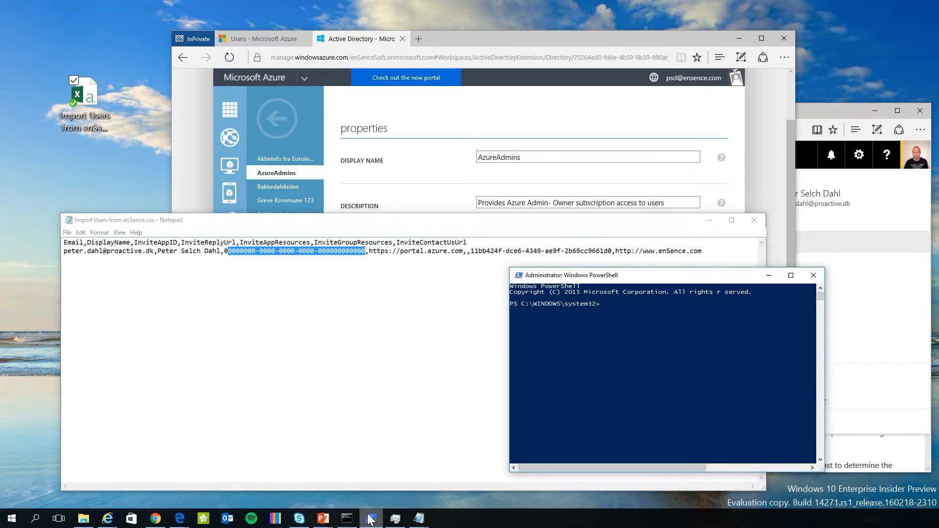
# Load the msonline module and sign in with Connect-MsolService using the admin account's credentials.
pyautogui.moveTo(538, 270); pyautogui.dragTo(200, 31)
pyautogui.moveTo(471, 251); pyautogui.dragTo(615, 251)
pyautogui.click(299, 91)
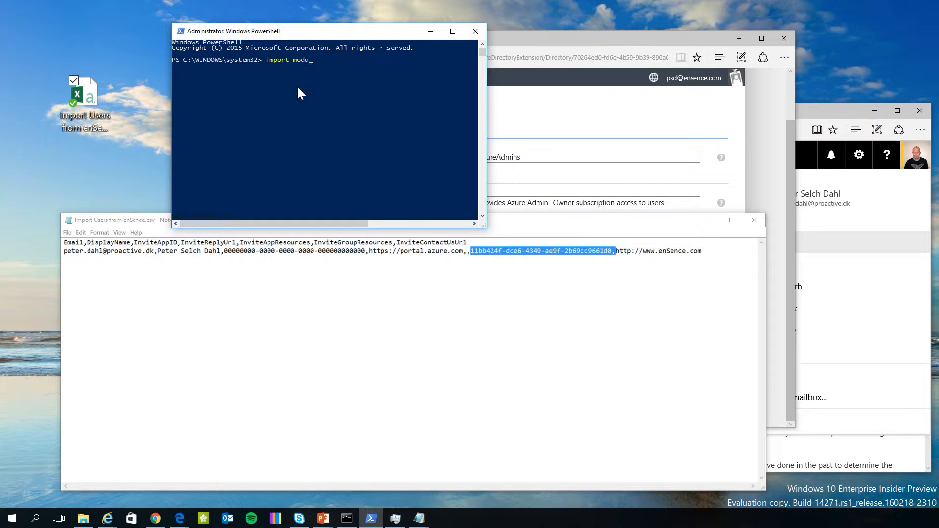
pyautogui.write('msonlineconnect-msolService')
pyautogui.press('Tab')
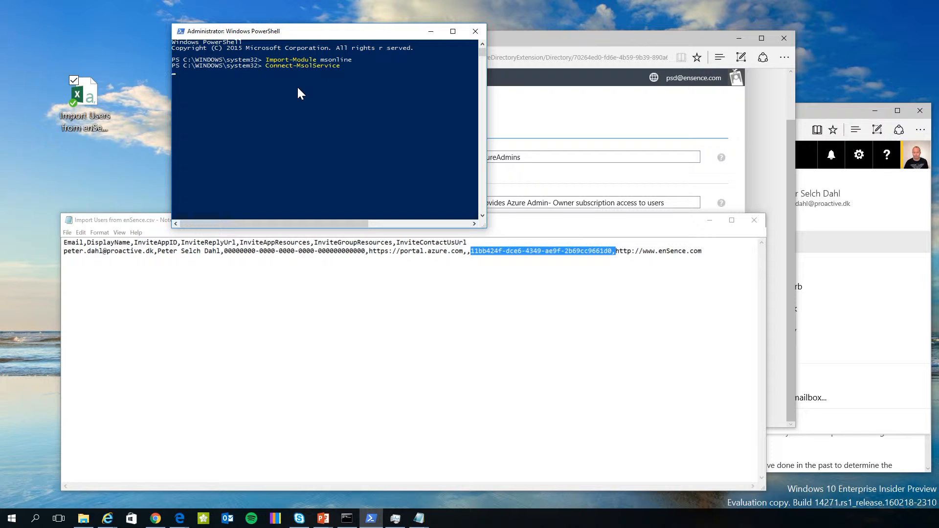
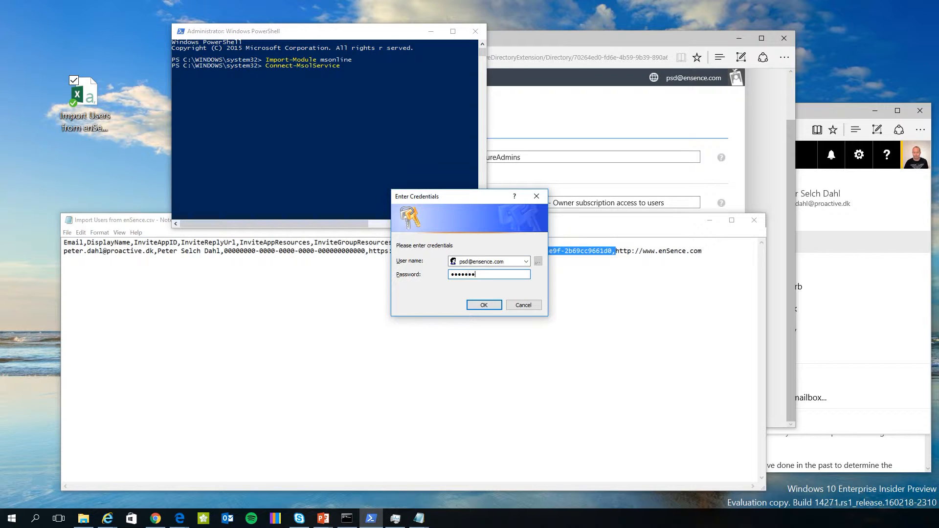
pyautogui.hotkey('ctrl', 'a')
pyautogui.write('•')
pyautogui.press('Return')
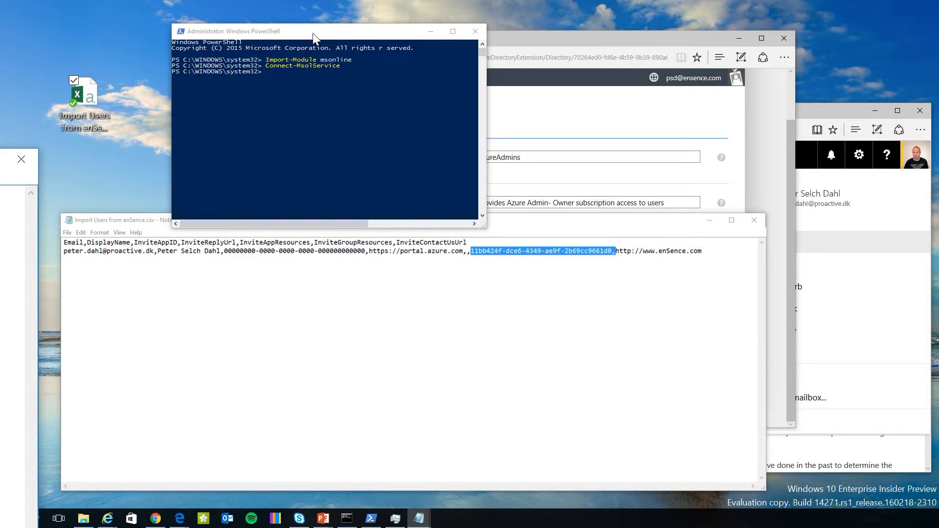
# List service principals with Get-MsolServicePrincipal and copy the Microsoft.Azure.Portal AppPrincipalId.
pyautogui.click(321, 55)
pyautogui.rightClick(325, 84)
pyautogui.press('Return')
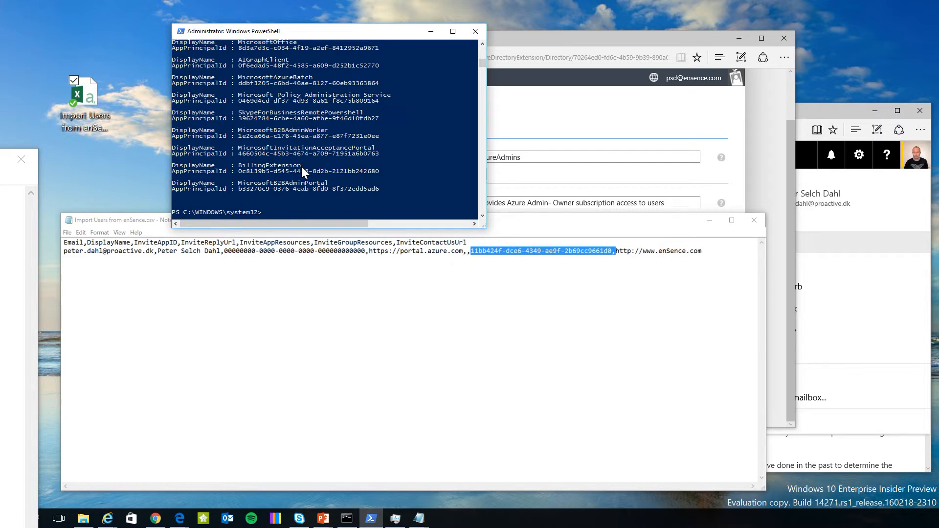
pyautogui.scroll(7, 301, 166)
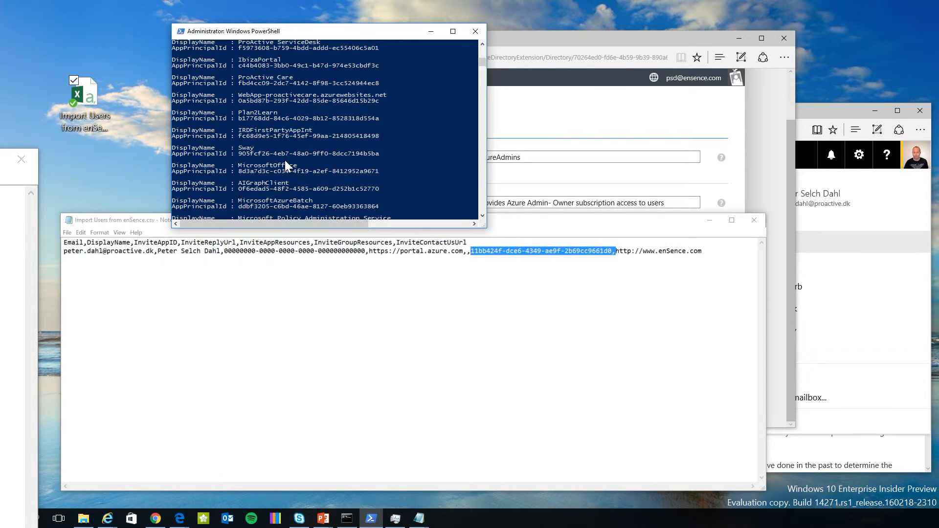
pyautogui.scroll(2, 302, 144)
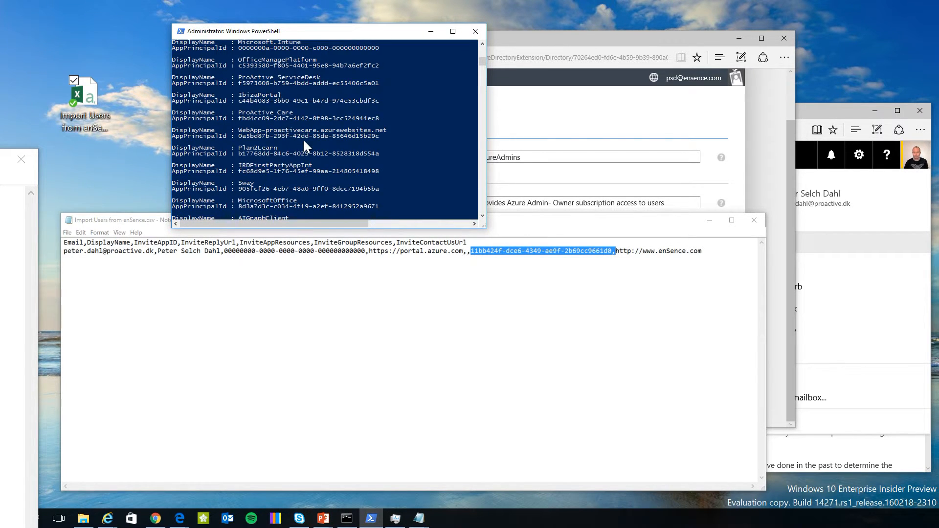
pyautogui.moveTo(238, 92); pyautogui.dragTo(386, 103)
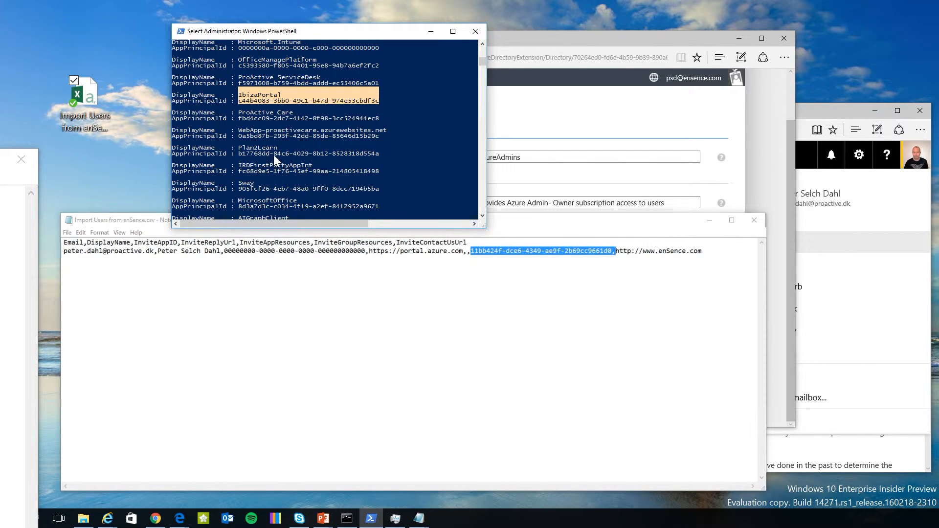
pyautogui.scroll(15, 293, 154)
pyautogui.scroll(10, 304, 139)
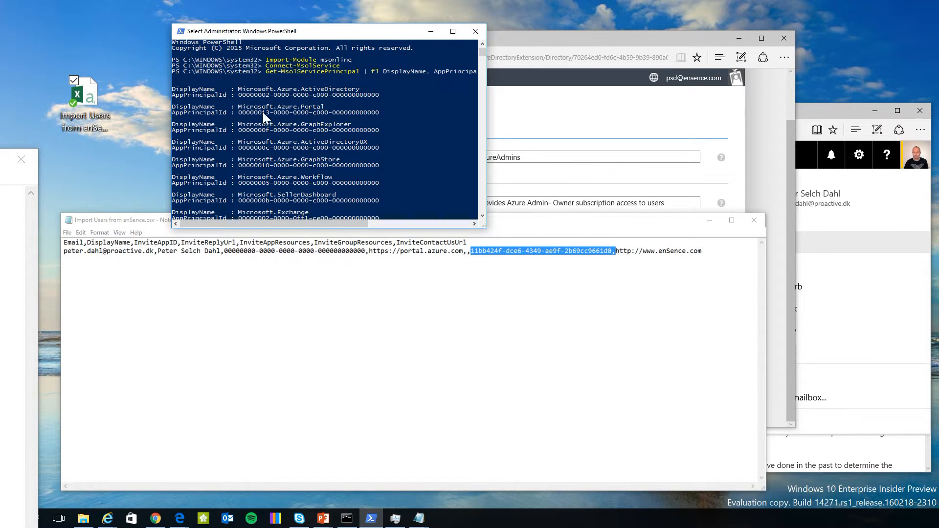
pyautogui.moveTo(238, 111); pyautogui.dragTo(379, 114)
pyautogui.rightClick(377, 110)
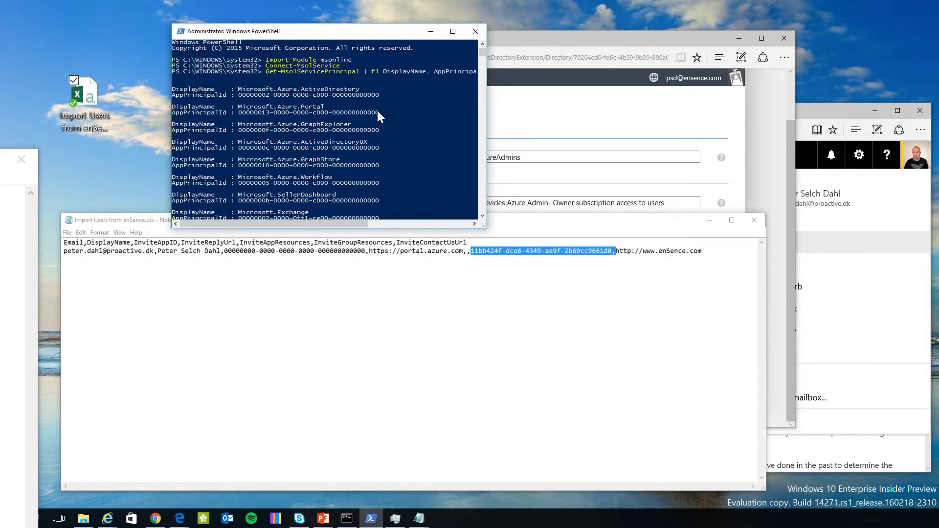
# Replace the CSV's placeholder InviteAppID with the Microsoft.Azure.Portal app ID.
pyautogui.click(262, 289)
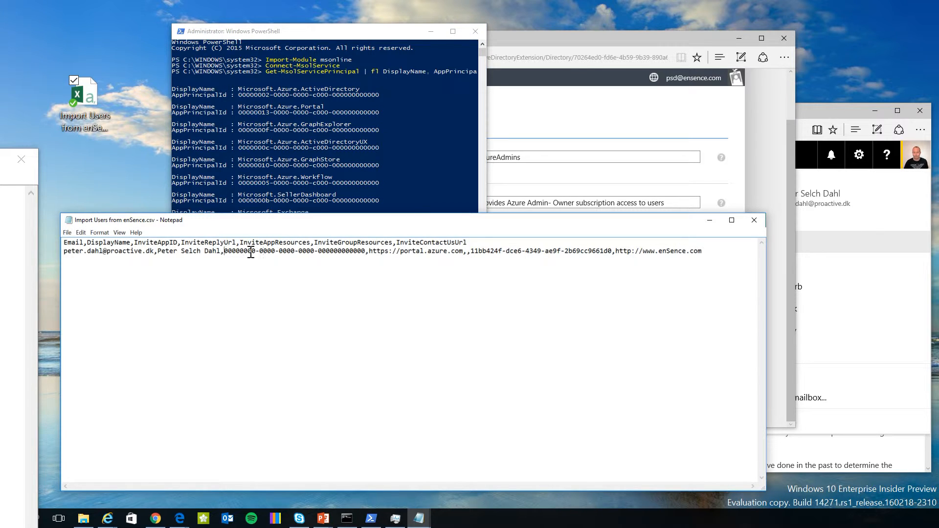
pyautogui.doubleClick(365, 251)
pyautogui.hotkey('ctrl', 'v')
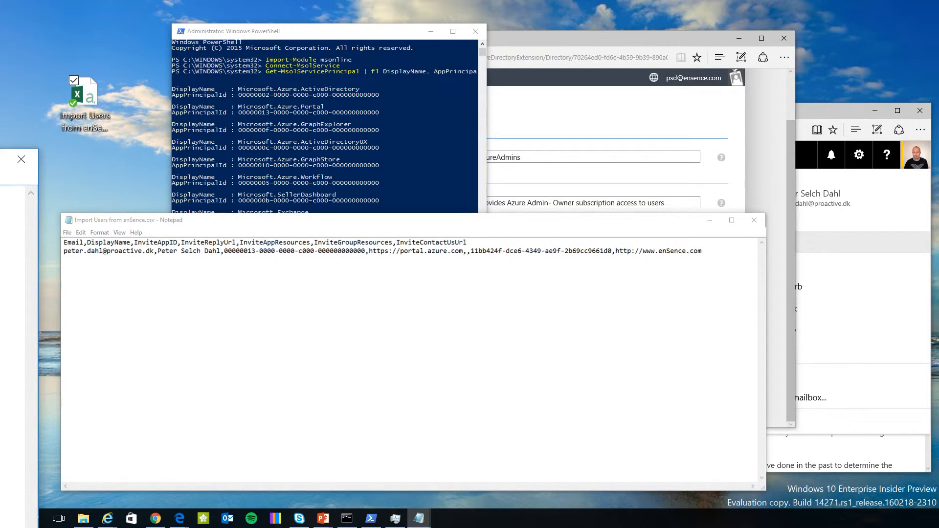
# Run Get-MsolGroup and check the AzureAdmins ObjectId against the CSV.
pyautogui.click(344, 83)
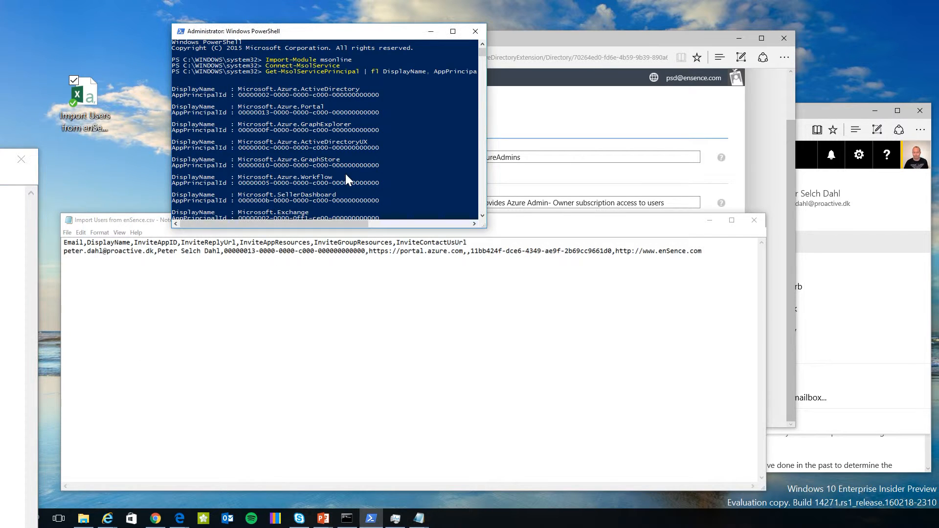
pyautogui.rightClick(342, 180)
pyautogui.press('Return')
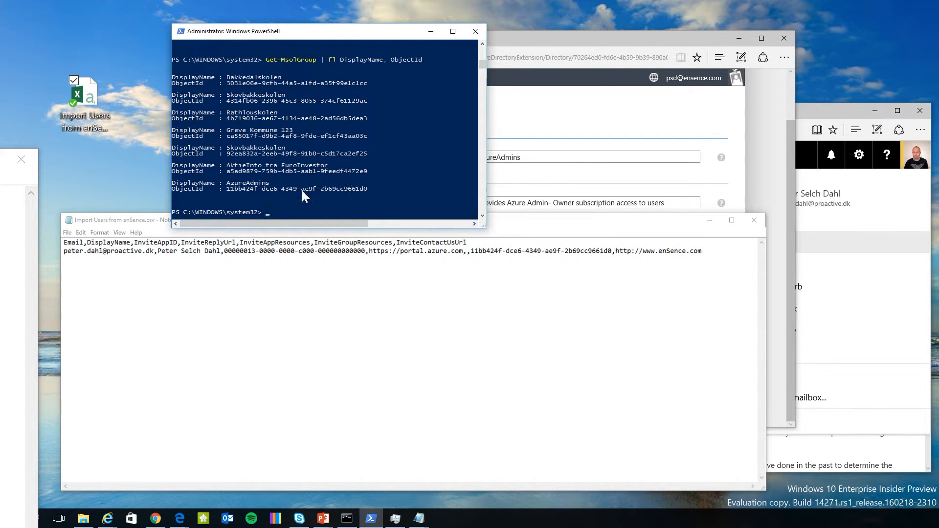
pyautogui.moveTo(231, 186); pyautogui.dragTo(371, 189)
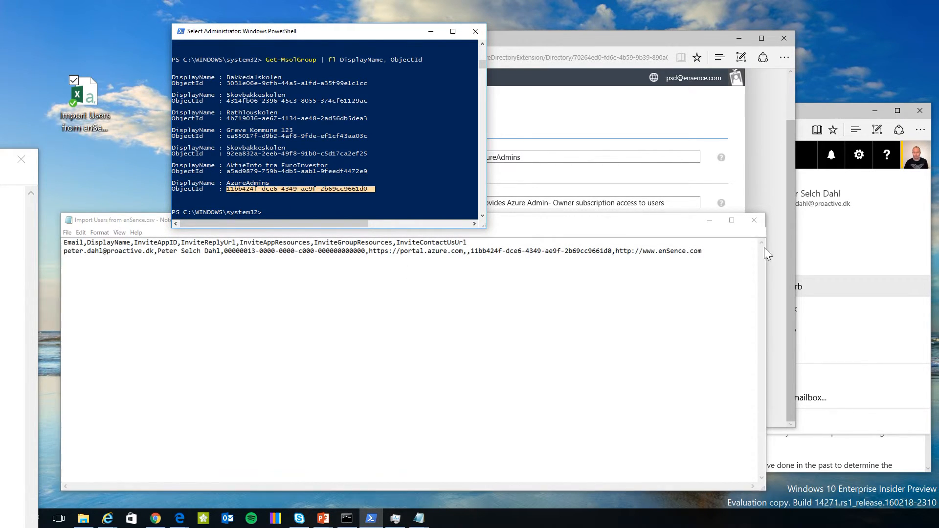
# Close the CSV file, saving the changes.
pyautogui.click(754, 220)
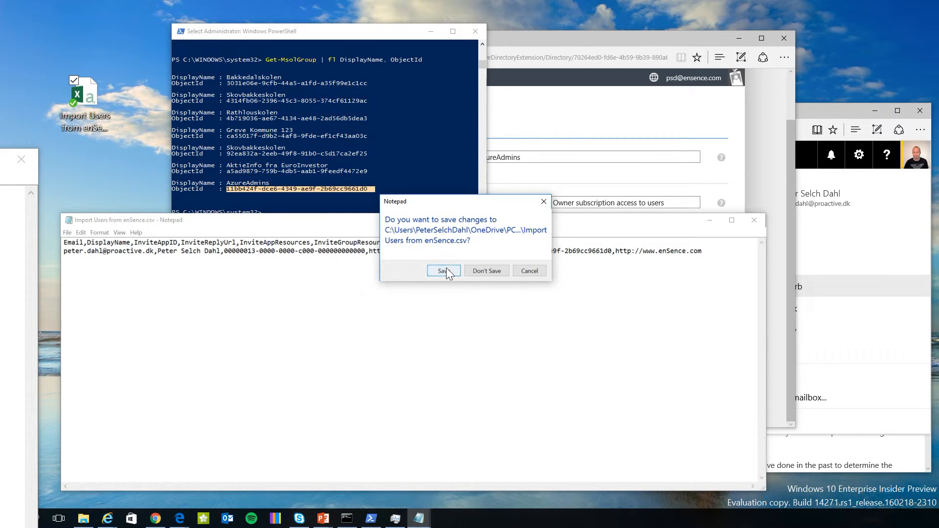
pyautogui.click(444, 270)
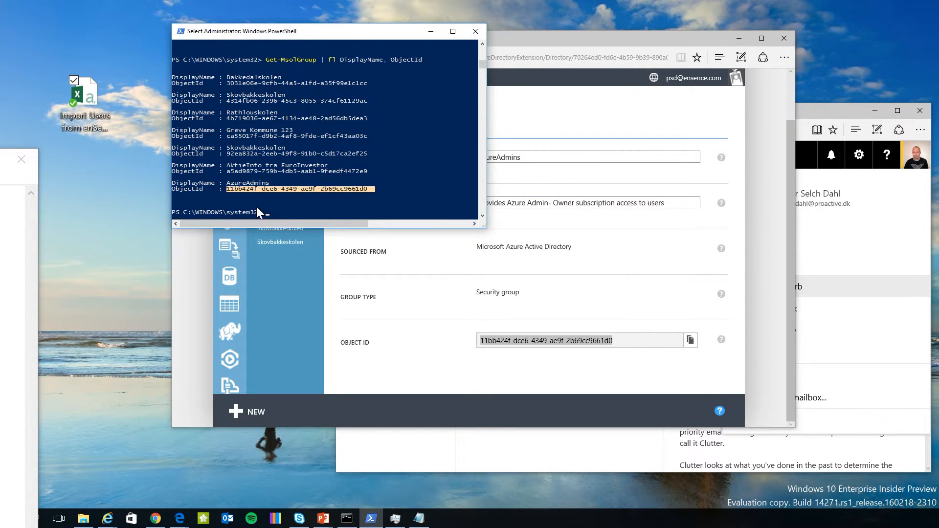
pyautogui.click(452, 326)
# From the directory's Users list, start Add User for users in partner companies.
pyautogui.click(277, 118)
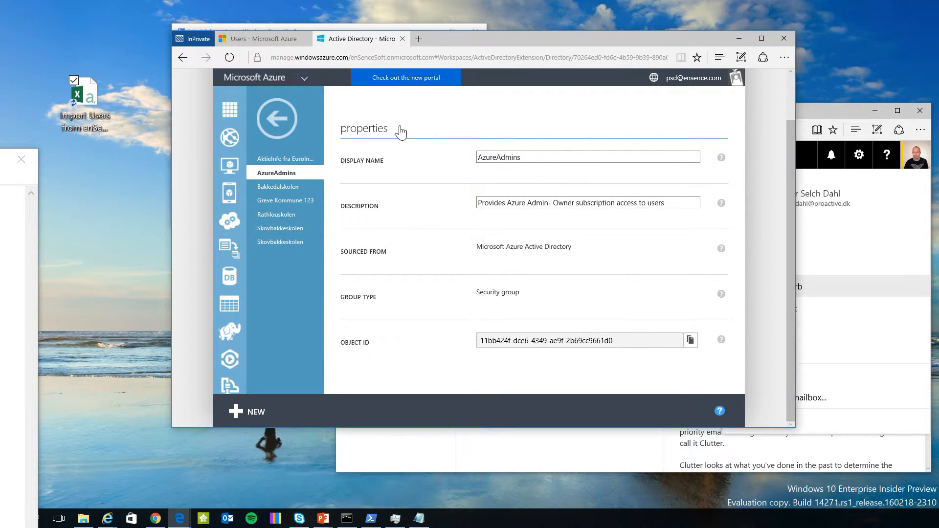
pyautogui.click(372, 135)
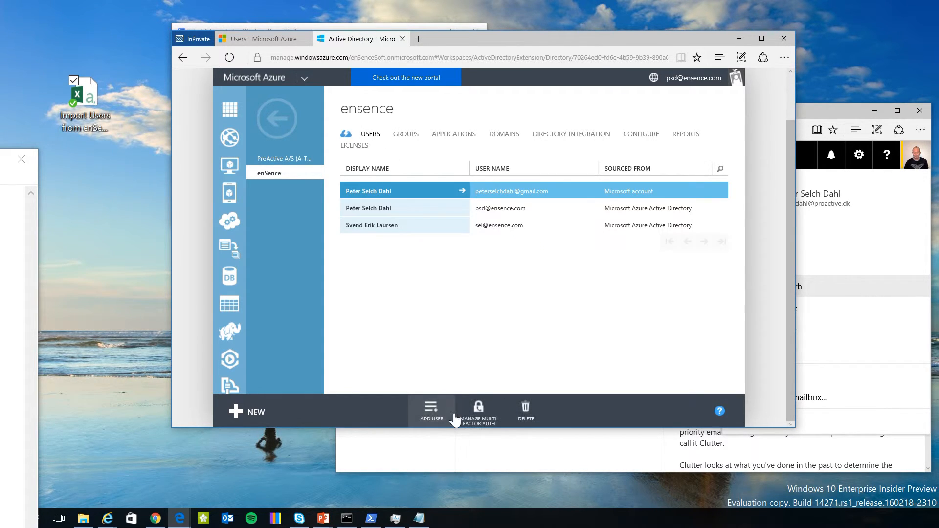
pyautogui.click(429, 413)
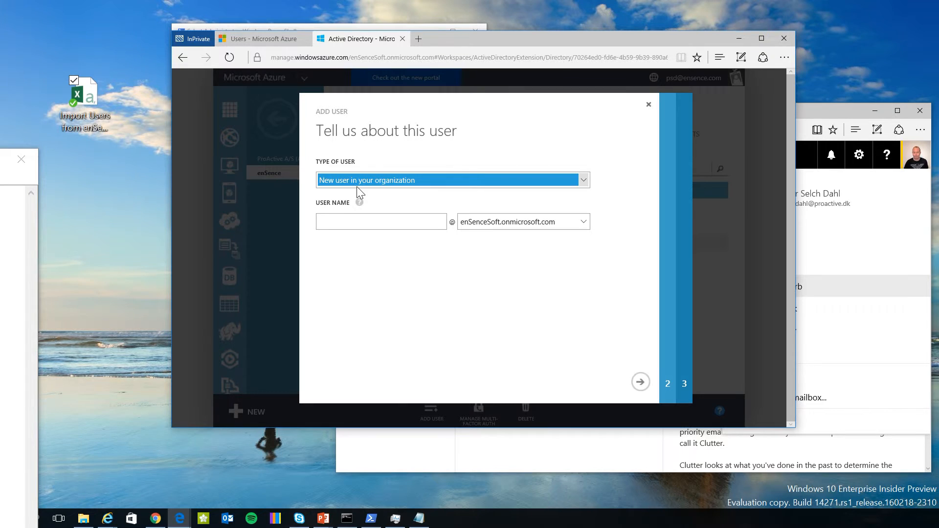
pyautogui.click(356, 186)
pyautogui.click(343, 209)
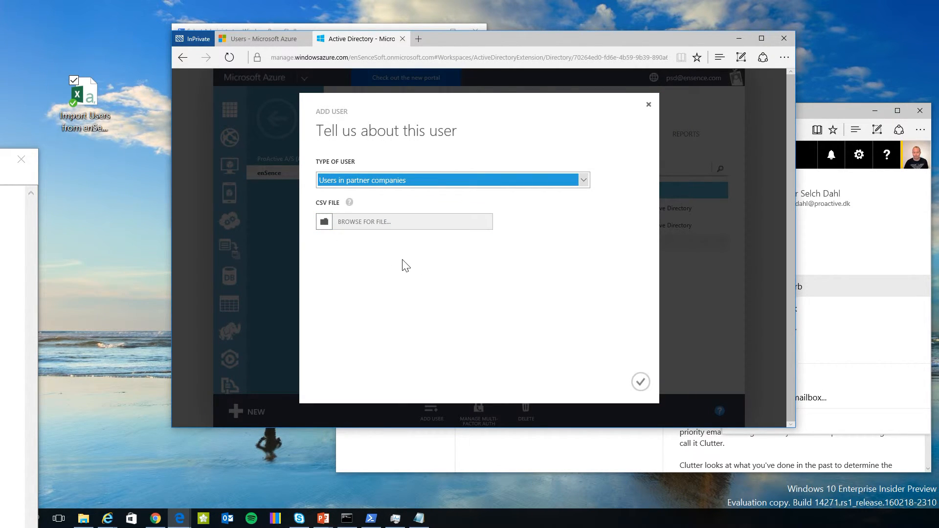
# Attach the Import Users from enSence.csv file to the Add User dialog.
pyautogui.click(325, 223)
pyautogui.click(288, 194)
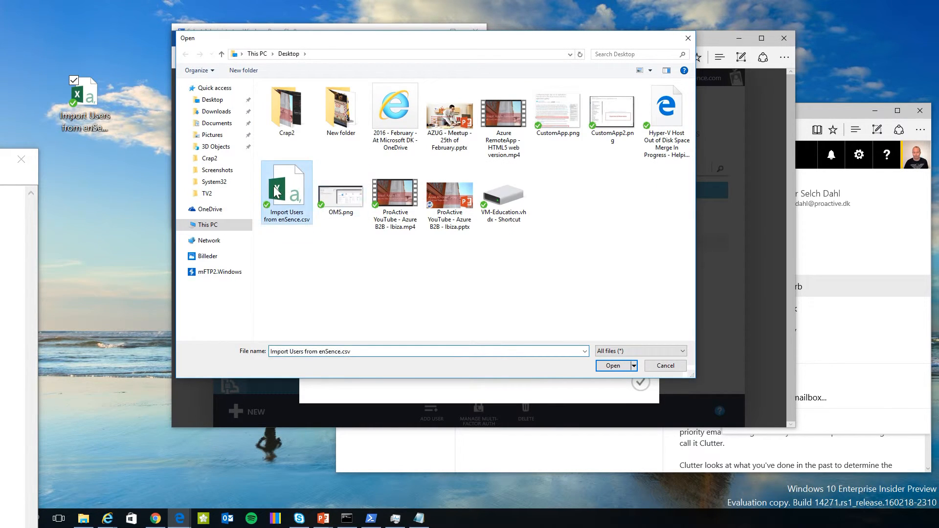
pyautogui.click(613, 366)
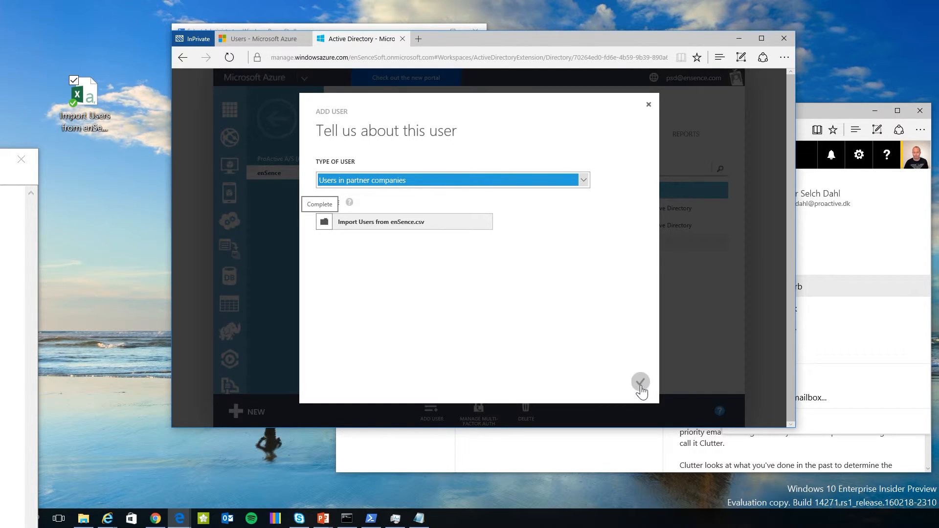
pyautogui.moveTo(609, 40); pyautogui.dragTo(456, 17)
pyautogui.click(915, 160)
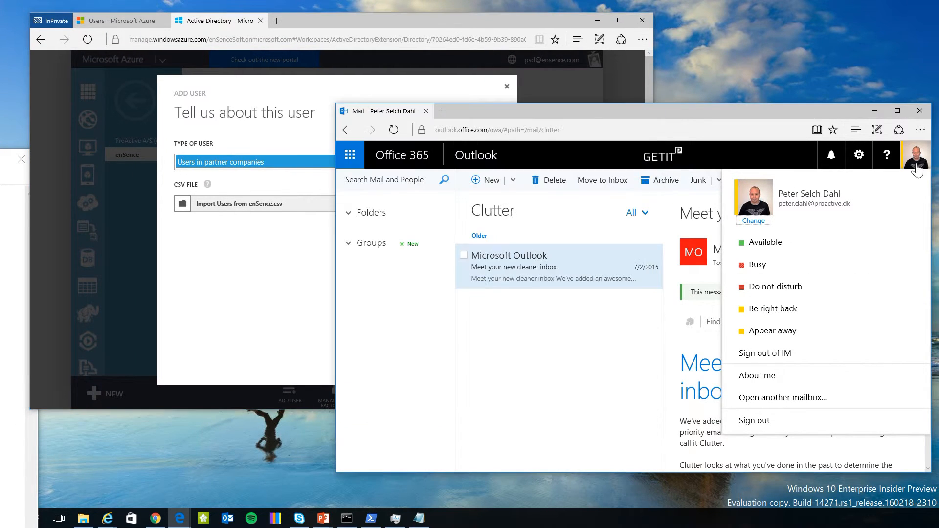
# Confirm the enSence.csv import, then open and refresh the batch invitation status report.
pyautogui.click(616, 361)
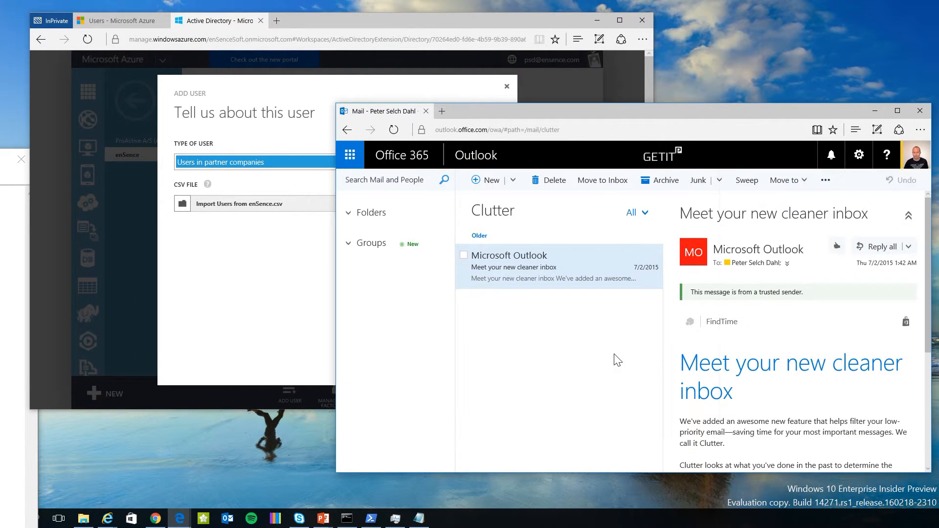
pyautogui.click(350, 16)
pyautogui.click(509, 361)
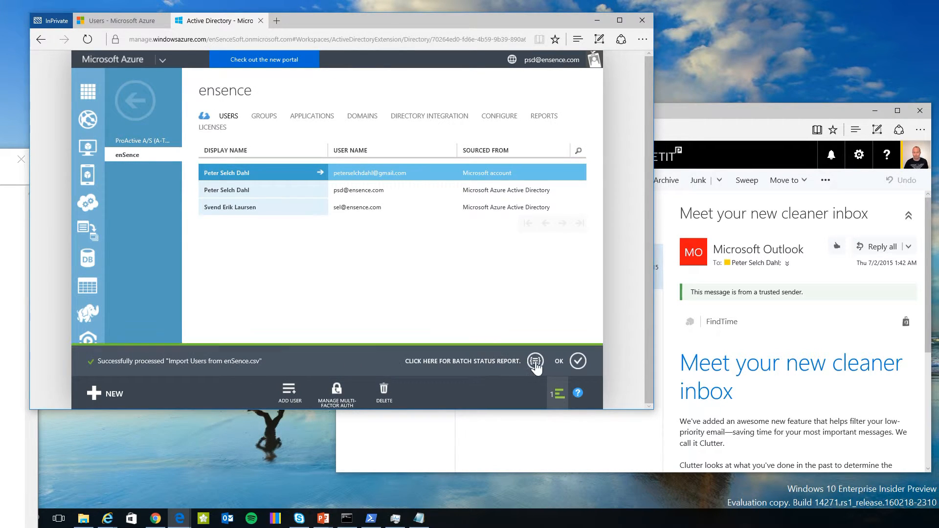
pyautogui.click(538, 362)
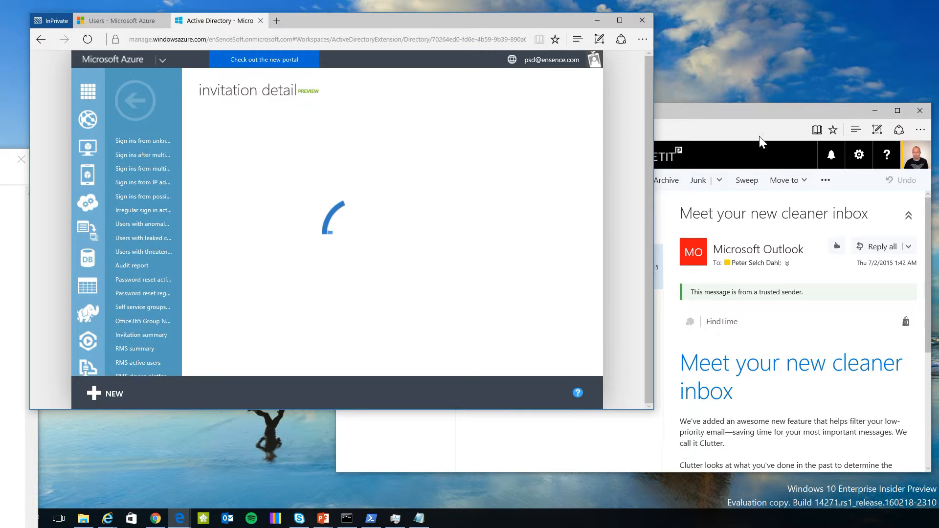
pyautogui.moveTo(422, 19); pyautogui.dragTo(410, 15)
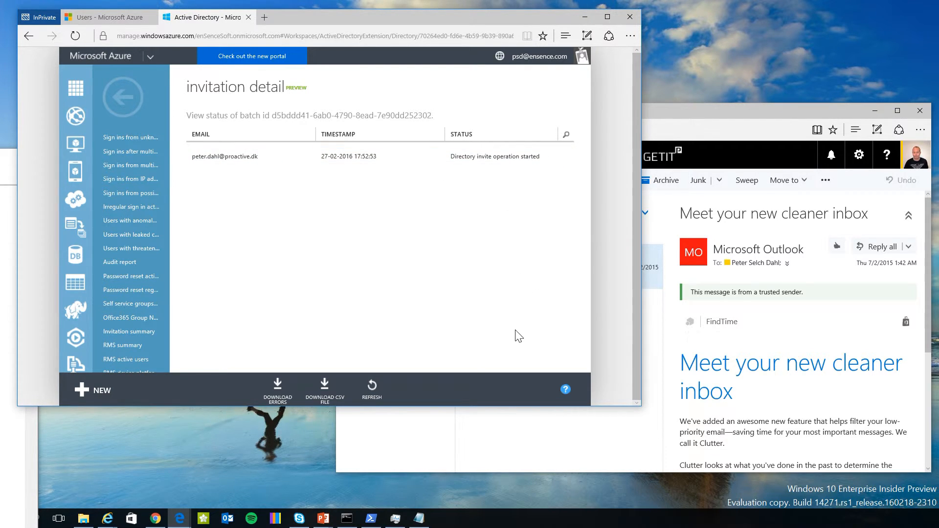
pyautogui.click(371, 386)
pyautogui.click(842, 195)
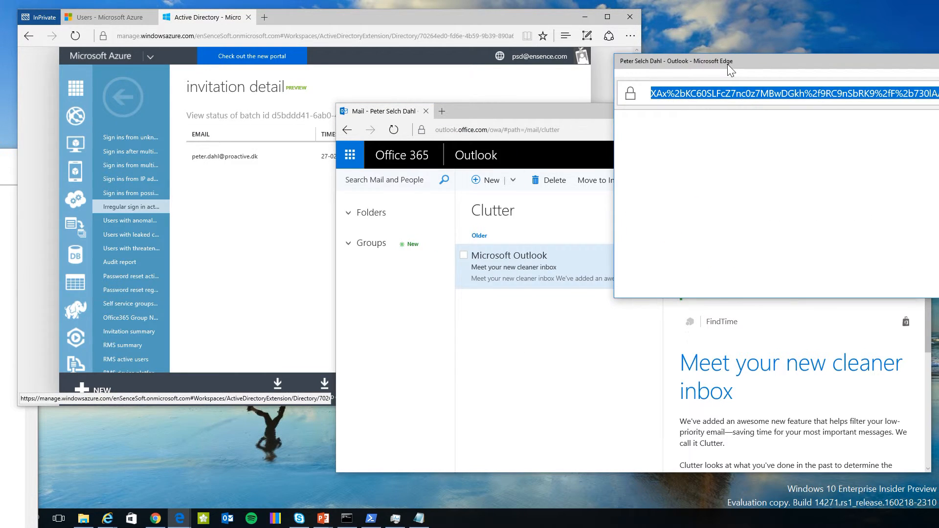
# Check that the invitation status report shows Email delivered.
pyautogui.moveTo(727, 63); pyautogui.dragTo(605, 46)
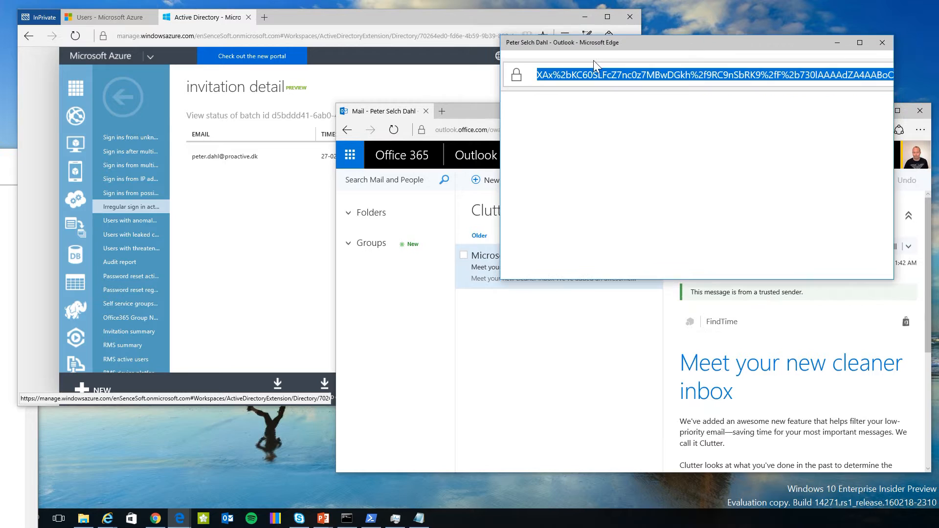
pyautogui.click(355, 71)
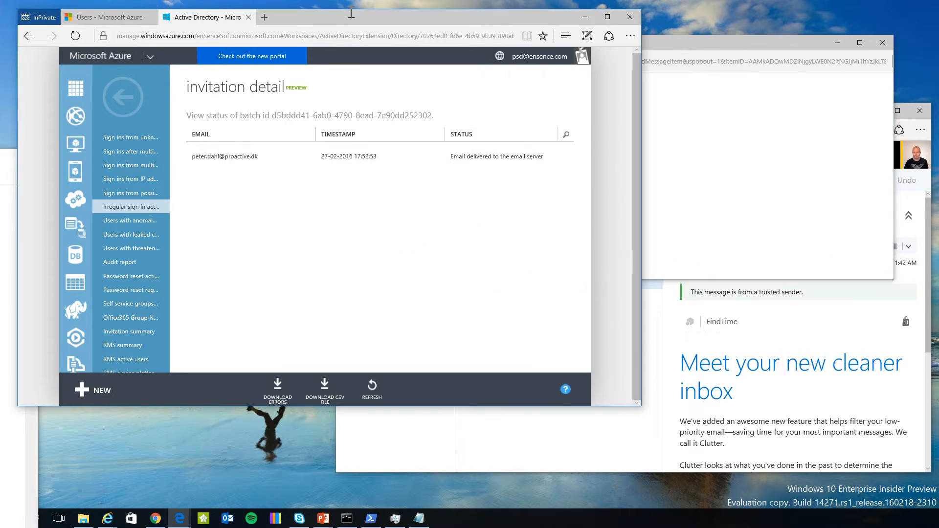
pyautogui.tripleClick(525, 155)
pyautogui.click(491, 200)
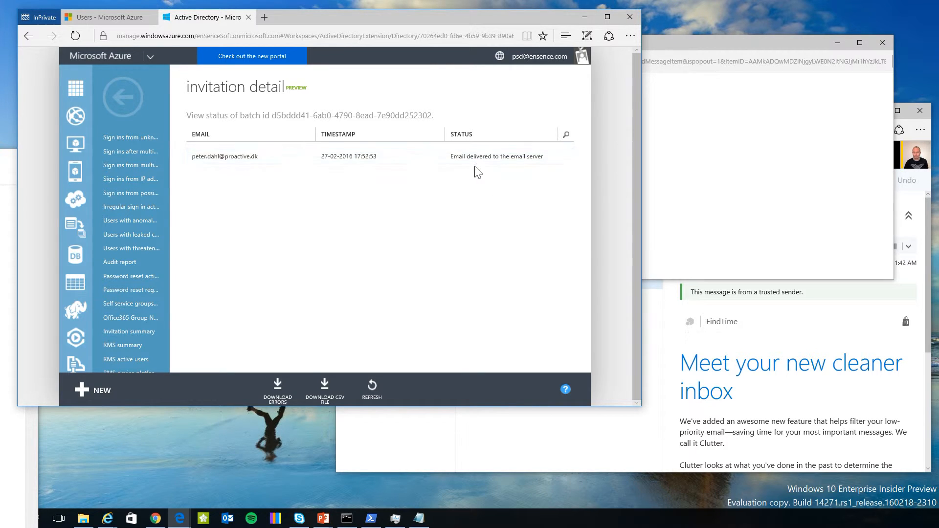
pyautogui.moveTo(456, 157); pyautogui.dragTo(535, 161)
pyautogui.click(485, 198)
# In the enSence invitation email, follow the redemption link to the Welcome page.
pyautogui.moveTo(685, 43); pyautogui.dragTo(599, 78)
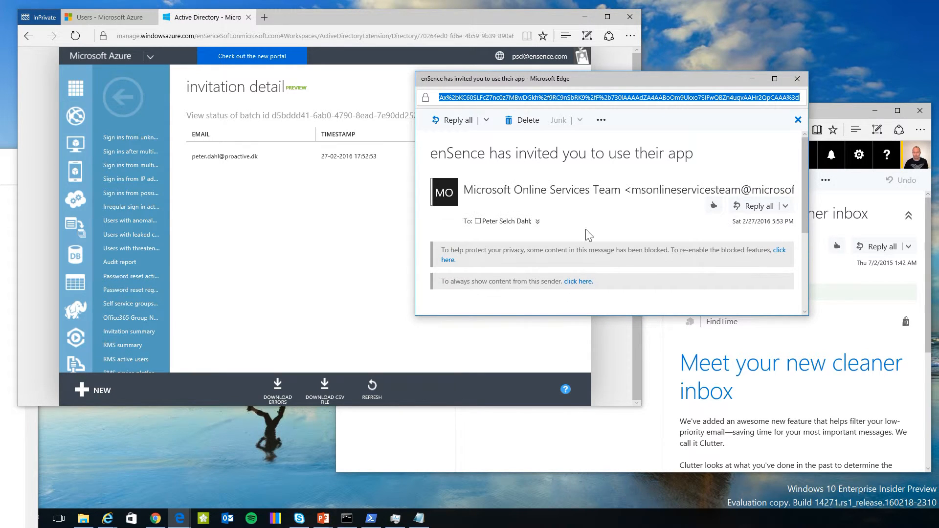
pyautogui.scroll(-3, 579, 240)
pyautogui.scroll(-1, 580, 240)
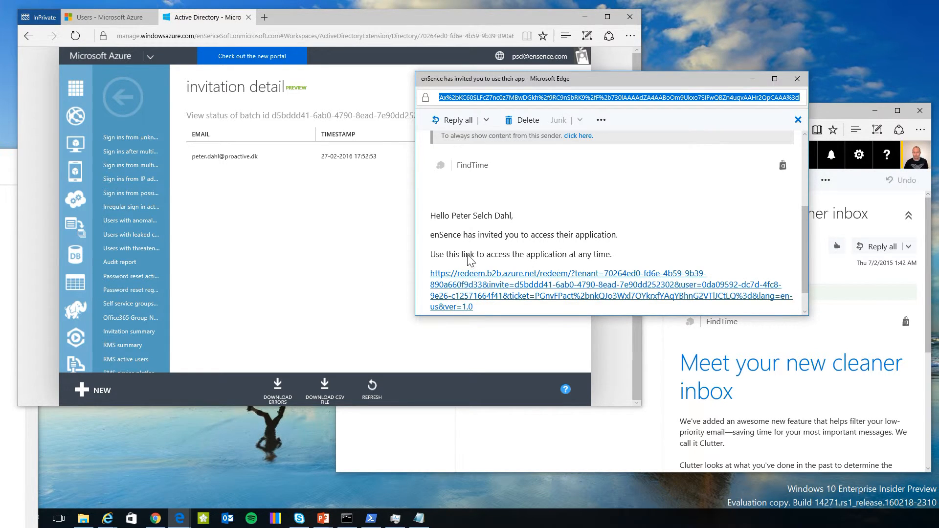
pyautogui.moveTo(447, 254); pyautogui.dragTo(511, 256)
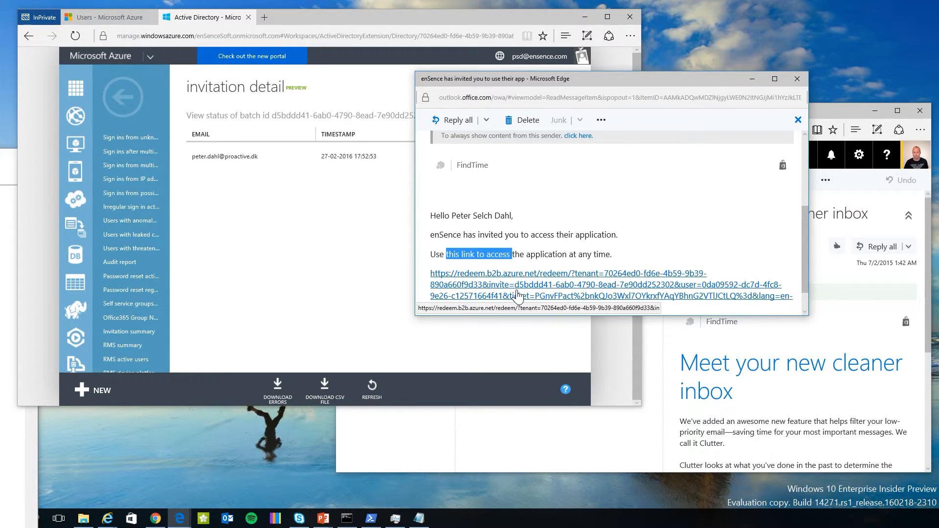
pyautogui.click(517, 294)
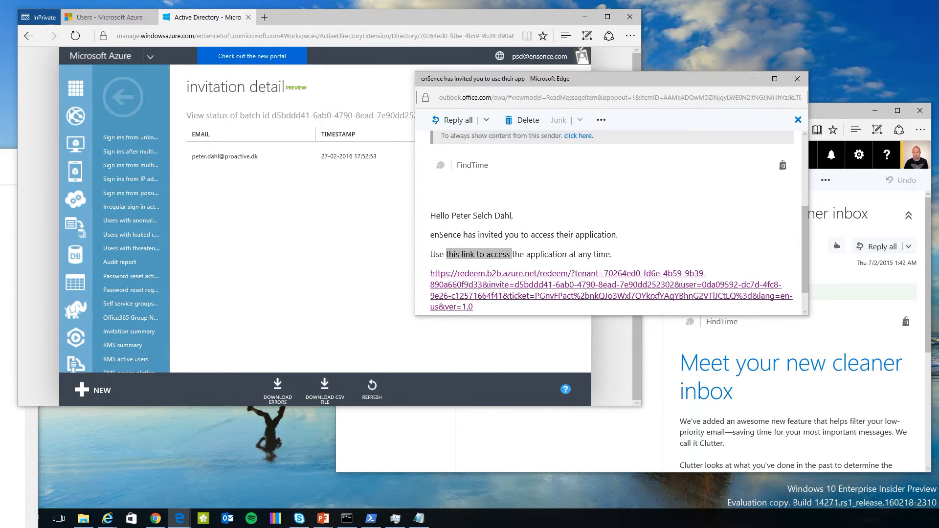
pyautogui.moveTo(674, 141); pyautogui.dragTo(444, 117)
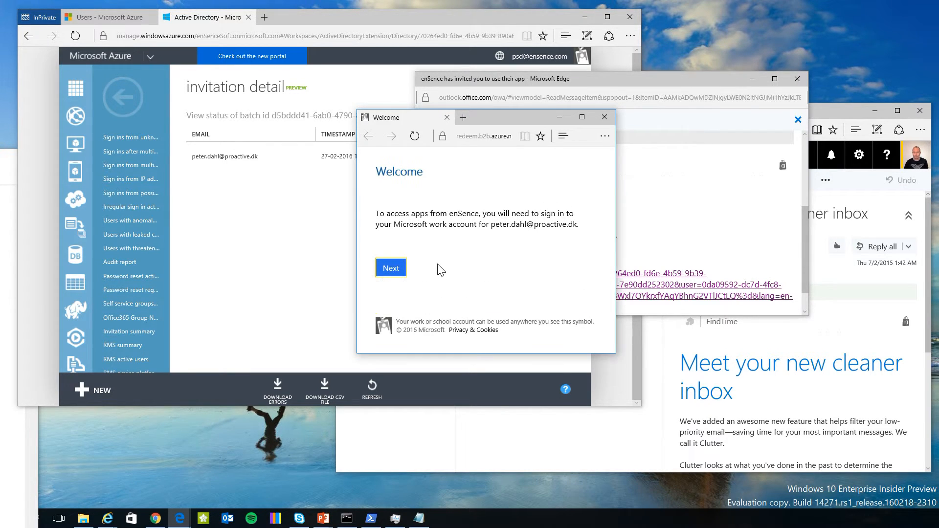
# Continue past the Welcome page, confirm the refreshed batch reads Invite accepted, and go back.
pyautogui.click(391, 269)
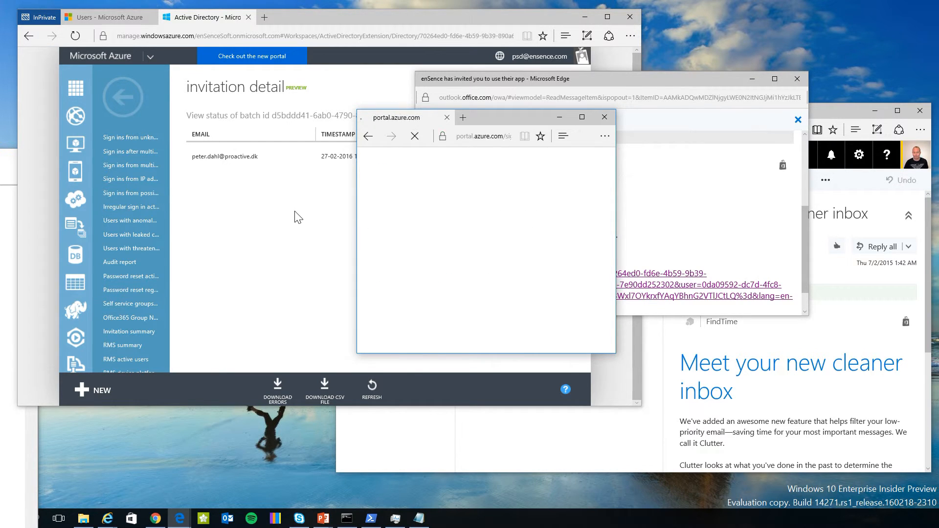
pyautogui.moveTo(533, 123); pyautogui.dragTo(747, 62)
pyautogui.click(326, 247)
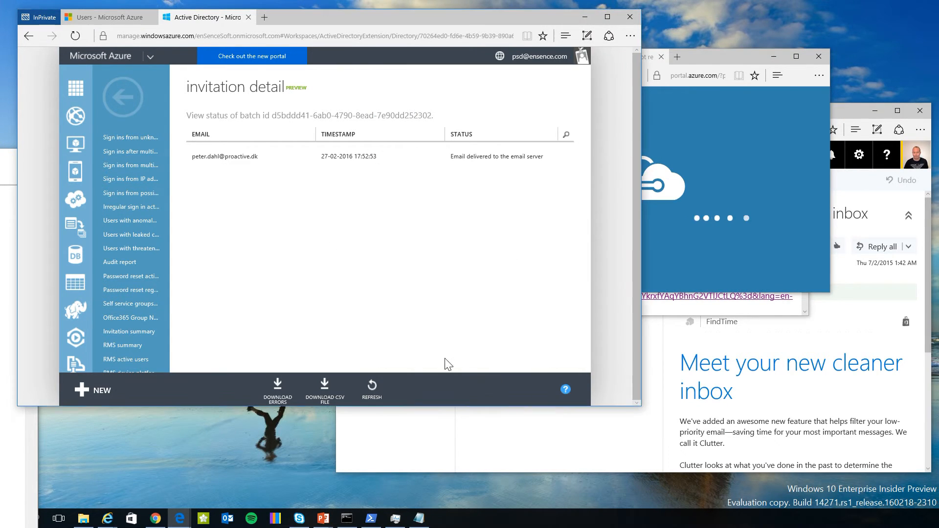
pyautogui.click(371, 386)
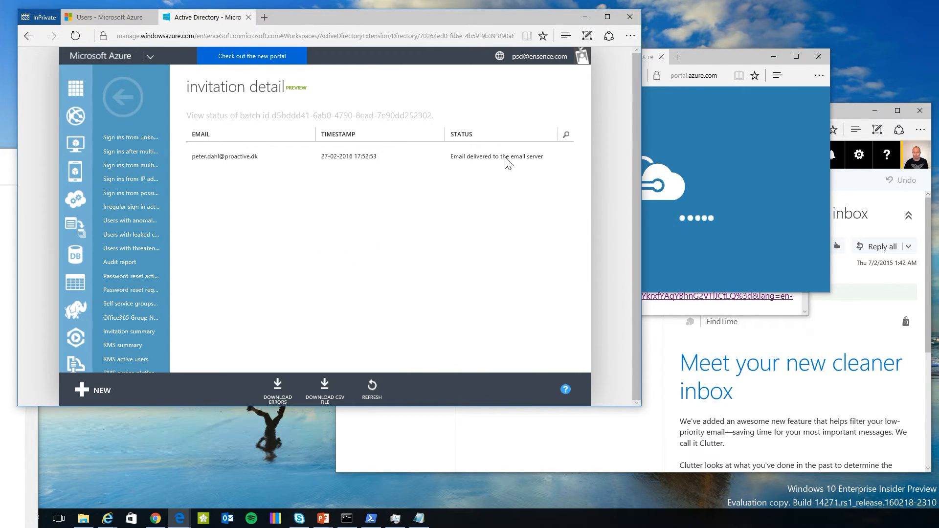
pyautogui.moveTo(492, 158); pyautogui.dragTo(465, 168)
pyautogui.click(385, 206)
pyautogui.click(114, 101)
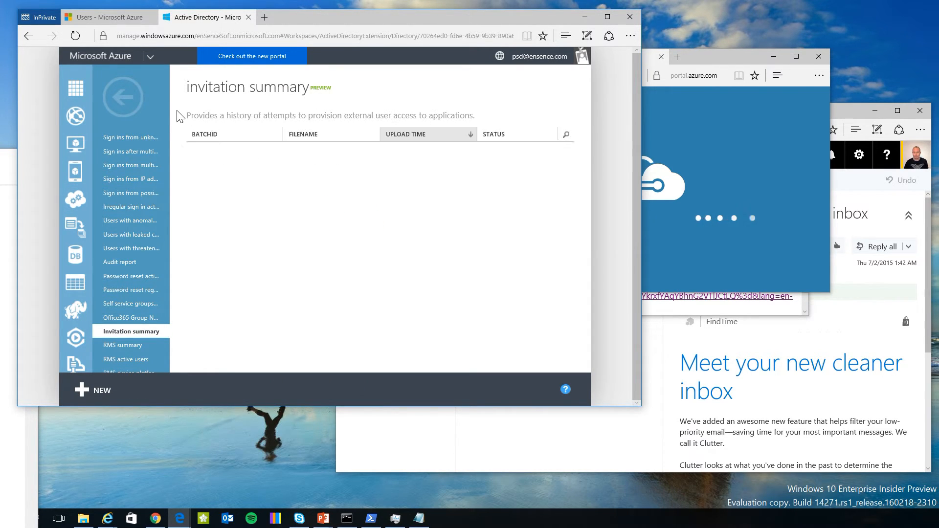
# Check the AzureAdmins group's member list in the enSence directory.
pyautogui.click(139, 107)
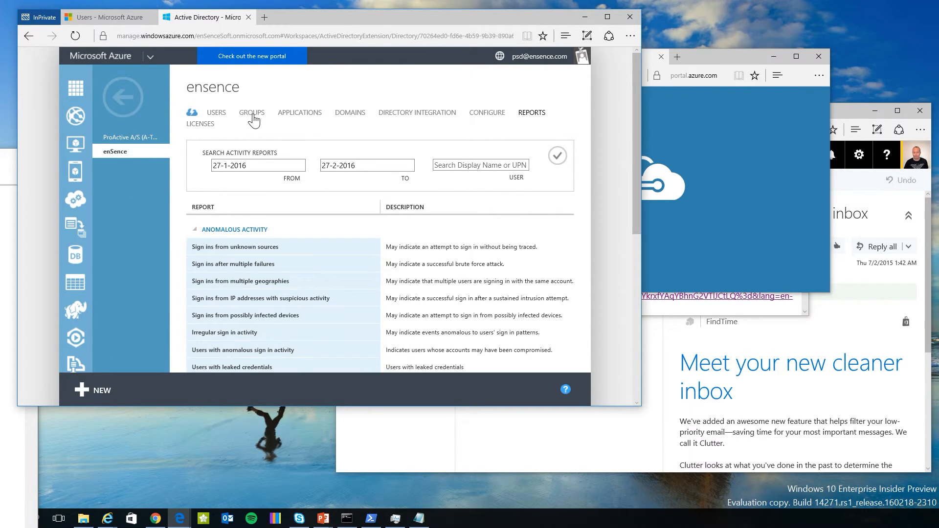
pyautogui.click(252, 115)
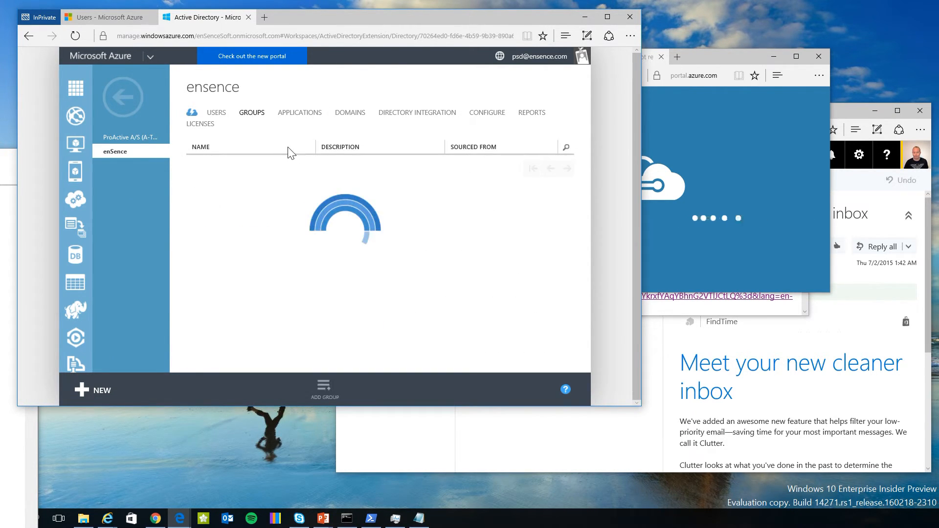
pyautogui.click(272, 189)
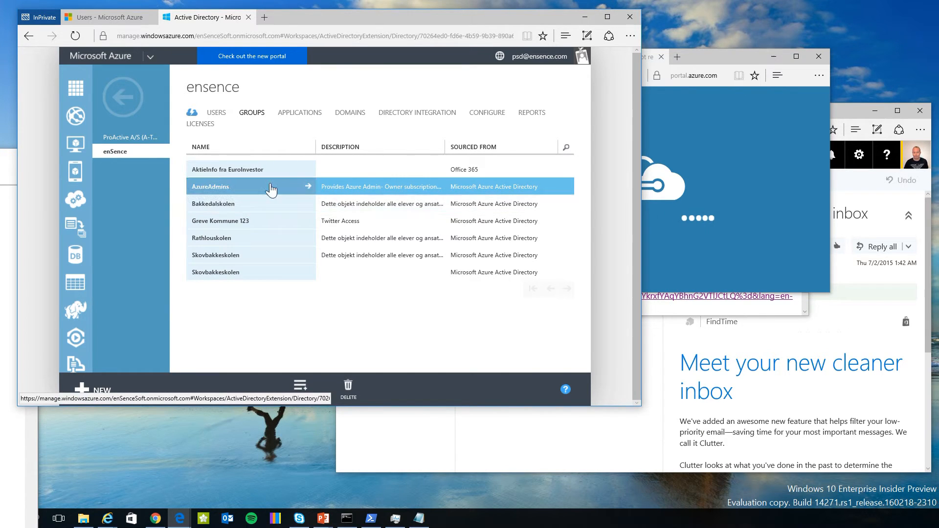
pyautogui.click(215, 188)
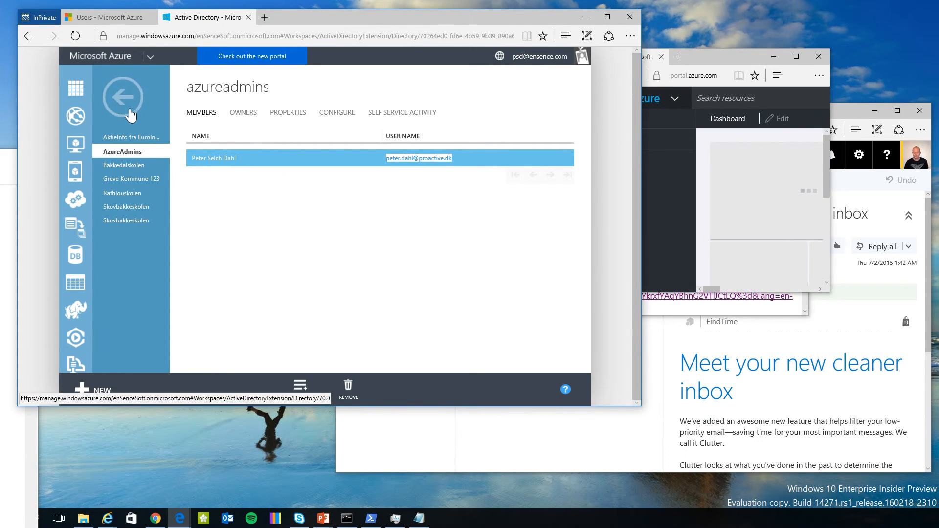
pyautogui.hotkey('alt', 'Left')
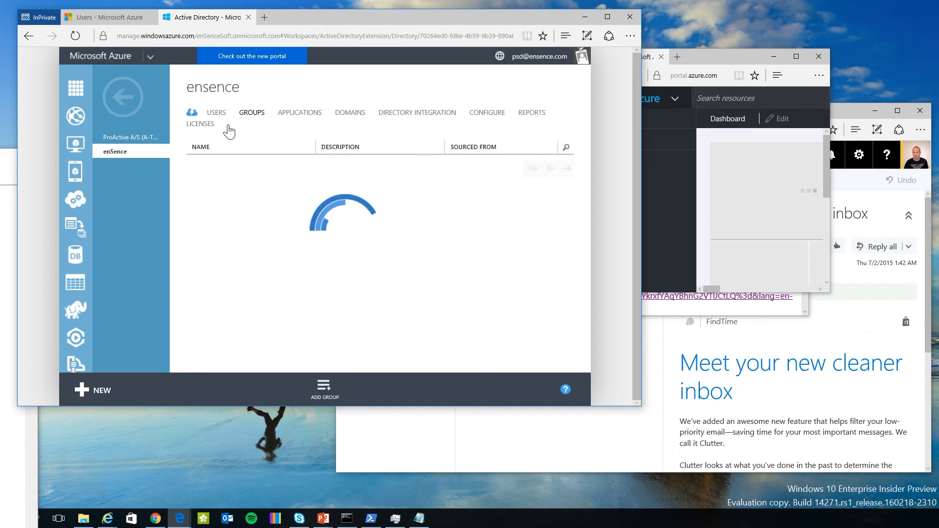
# Inspect the partner user's row in the Users list, sourced from another directory.
pyautogui.click(217, 115)
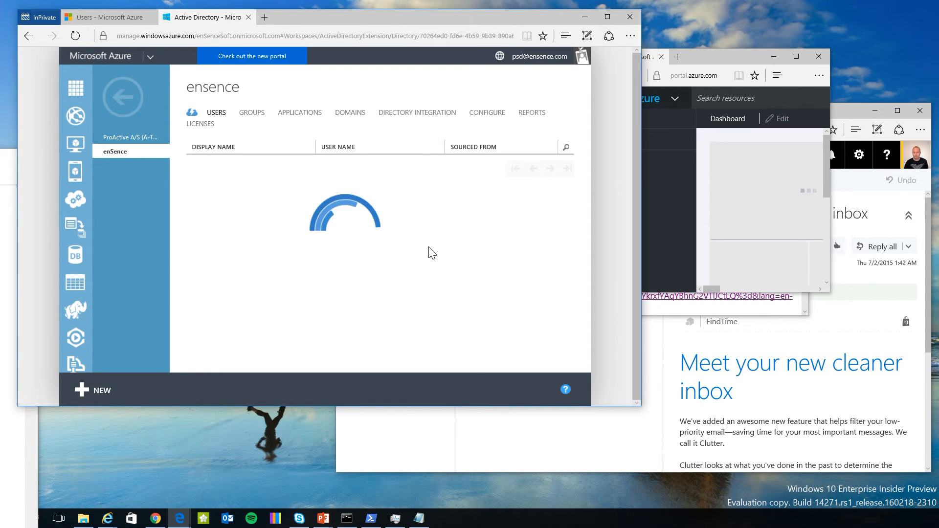
pyautogui.click(545, 204)
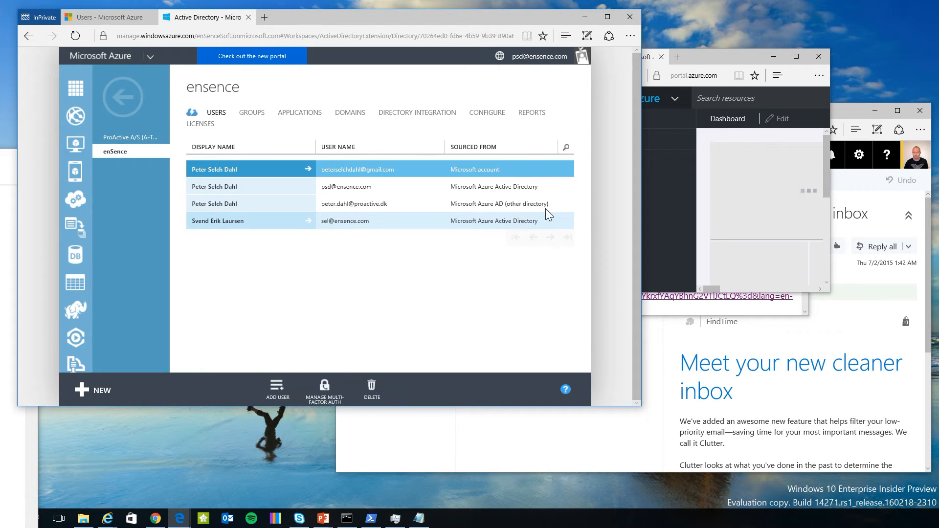
pyautogui.moveTo(547, 204); pyautogui.dragTo(502, 205)
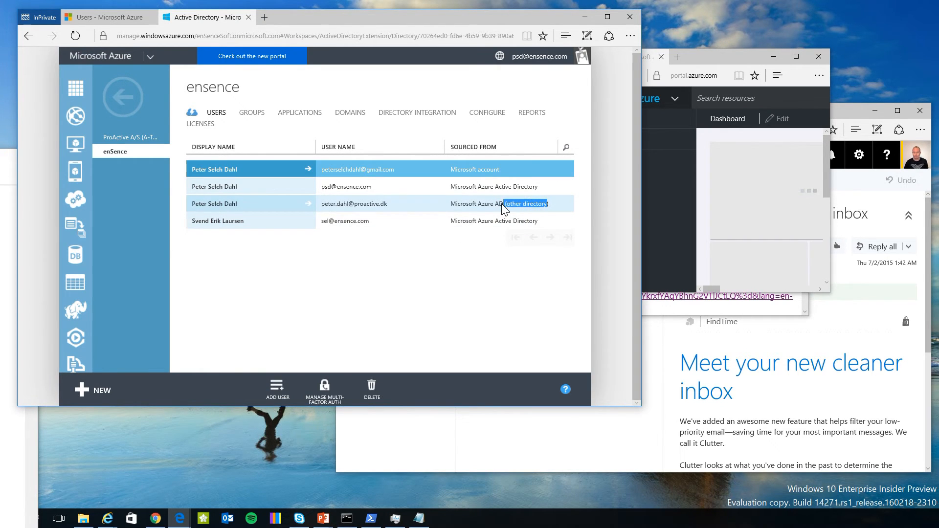
pyautogui.click(288, 204)
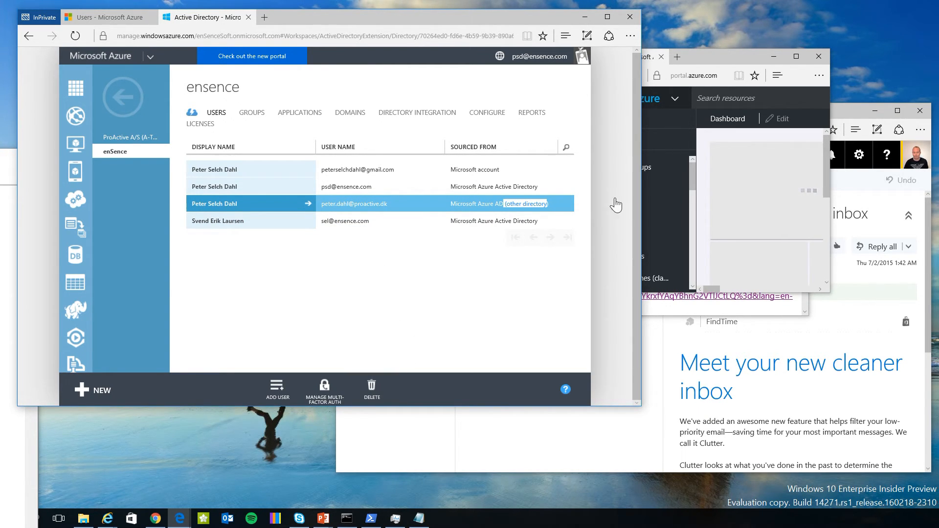
# Enlarge the portal.azure.com window and switch the account to the enSence directory.
pyautogui.moveTo(711, 60); pyautogui.dragTo(392, 78)
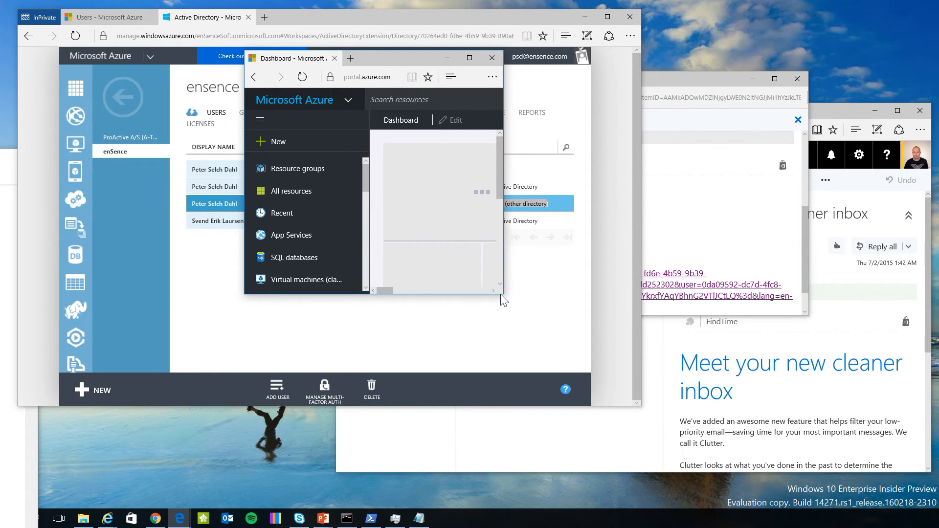
pyautogui.moveTo(502, 294); pyautogui.dragTo(834, 383)
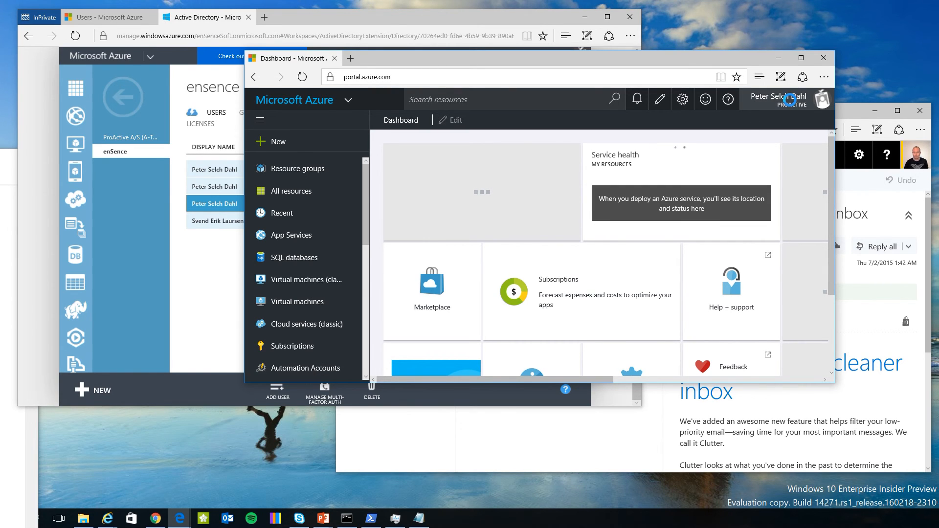
pyautogui.click(790, 107)
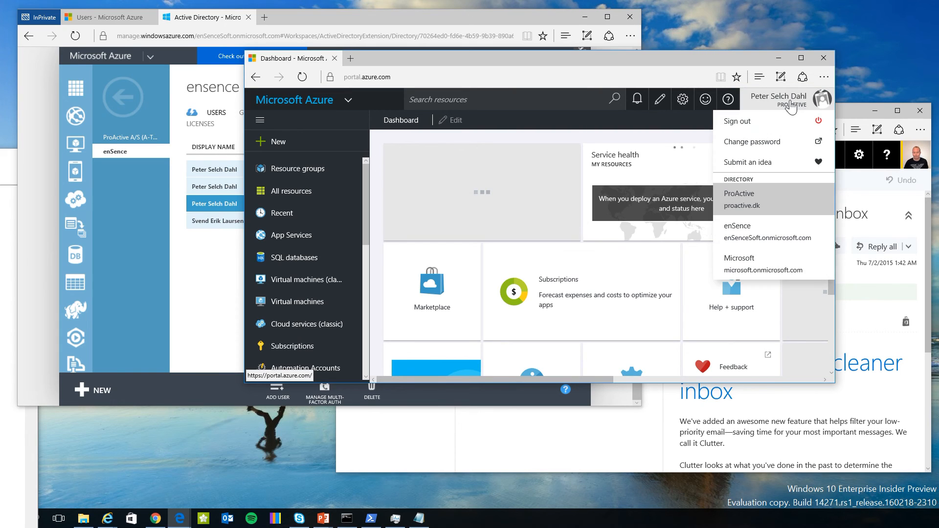
pyautogui.click(763, 240)
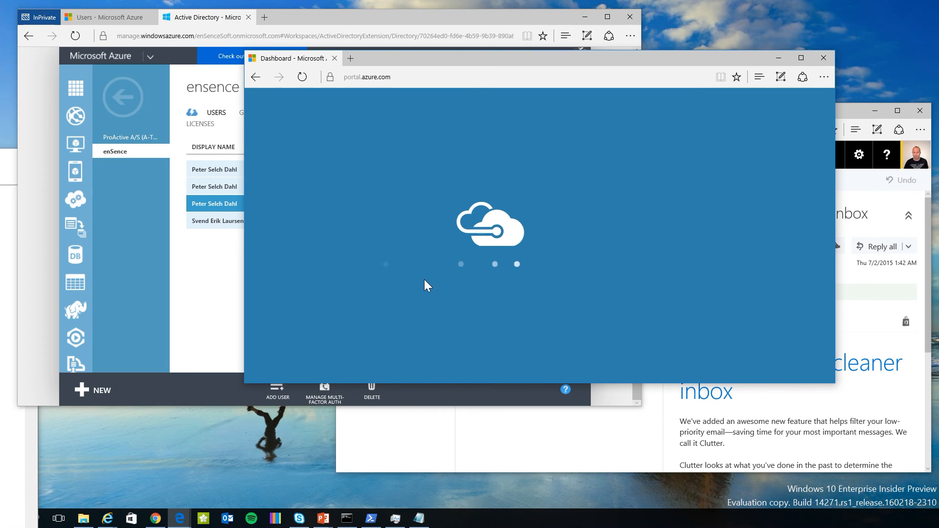